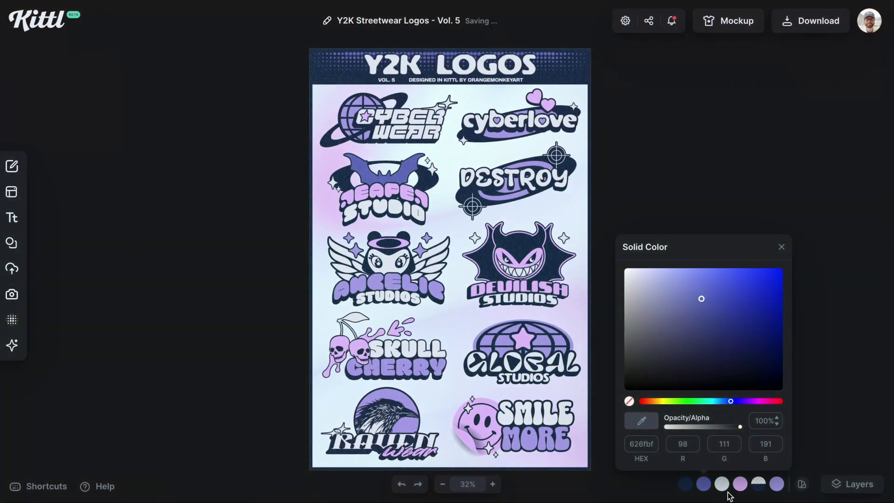
# Step: Lighten the sheet's dark navy palette colour to blue 2b5799
pyautogui.click(704, 485)
pyautogui.click(685, 485)
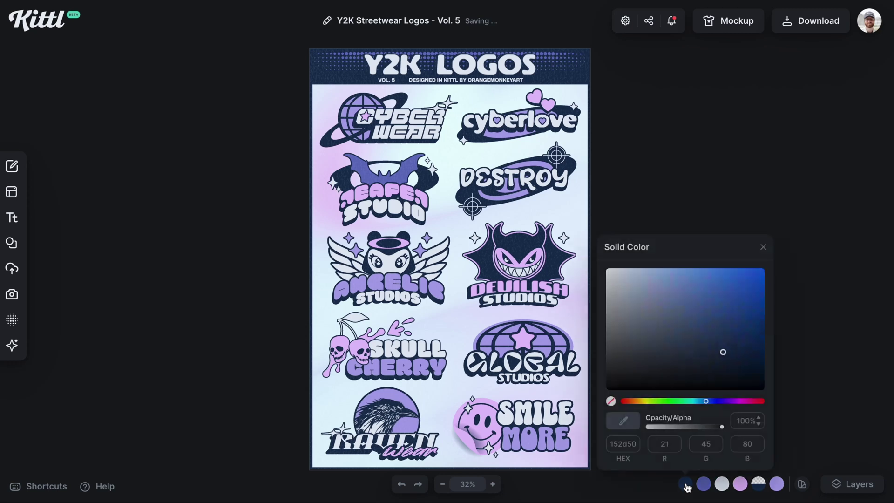
pyautogui.moveTo(723, 354); pyautogui.dragTo(721, 320)
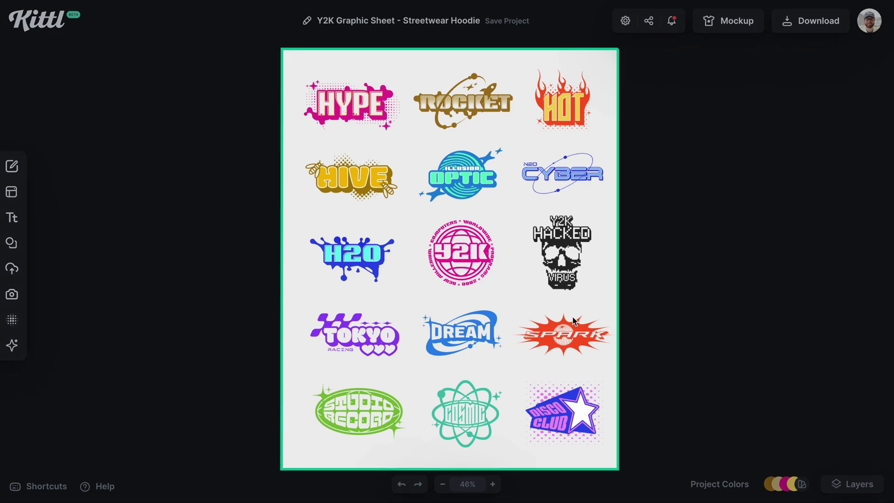
# Step: Select each logo on the graphic sheet in turn, ending on the HIVE logo
pyautogui.click(558, 279)
pyautogui.click(461, 254)
pyautogui.click(352, 255)
pyautogui.click(365, 175)
pyautogui.click(369, 101)
pyautogui.click(431, 104)
pyautogui.click(563, 105)
pyautogui.click(359, 179)
# Step: Change the HIVE logo's wording to BEES
pyautogui.doubleClick(354, 181)
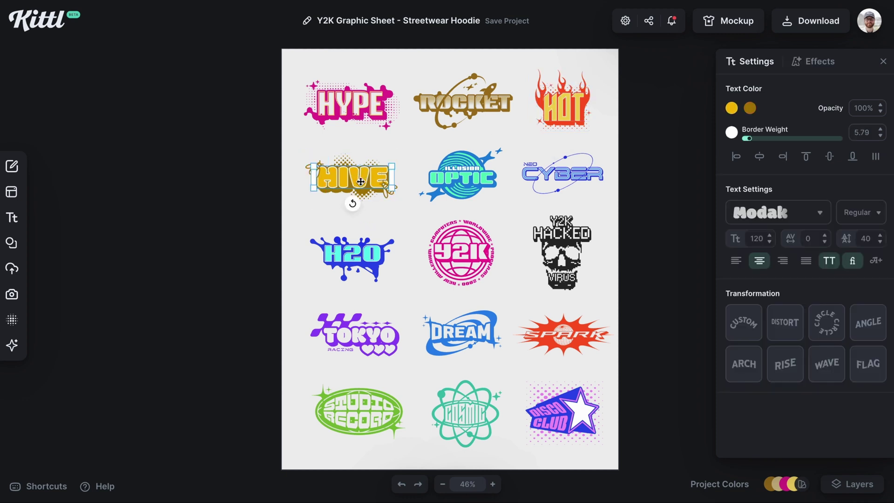
pyautogui.doubleClick(368, 181)
pyautogui.write('Bee')
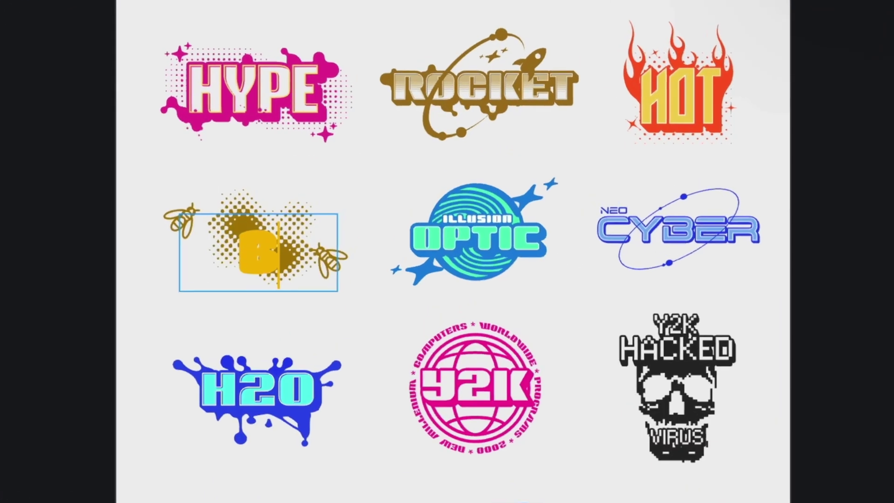
pyautogui.write('s')
pyautogui.hotkey('ctrl', 'a')
pyautogui.write('BEES')
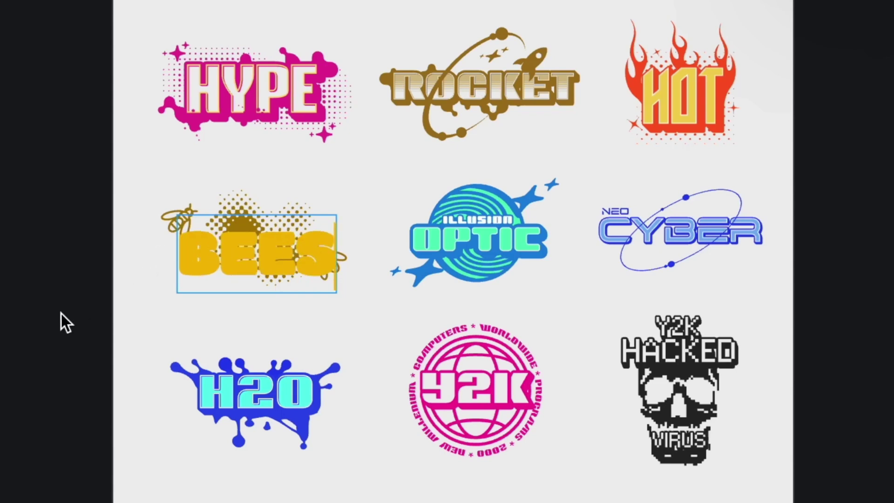
pyautogui.press('Escape')
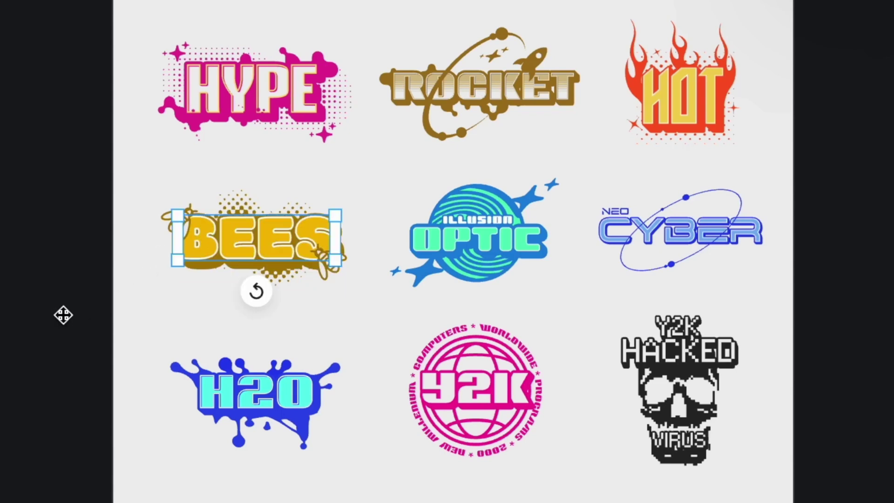
pyautogui.click(164, 327)
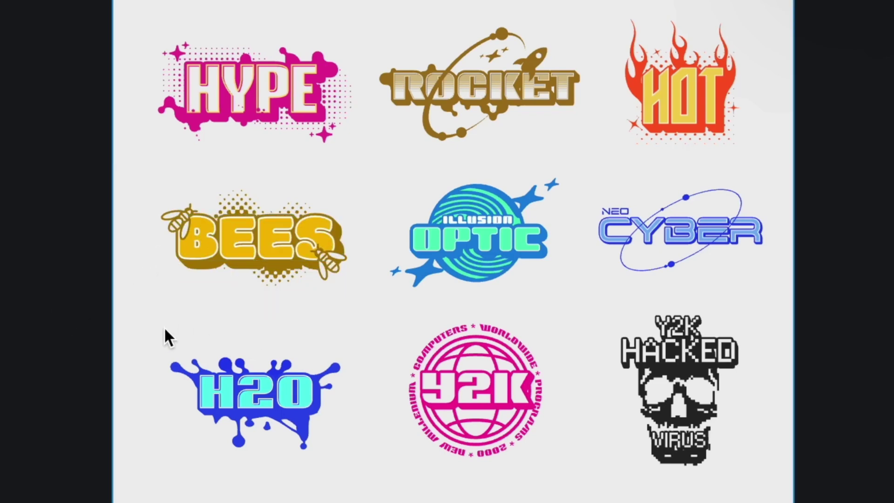
# Step: Replace the HYPE logo's text with DOPE
pyautogui.click(268, 101)
pyautogui.click(269, 101)
pyautogui.click(268, 101)
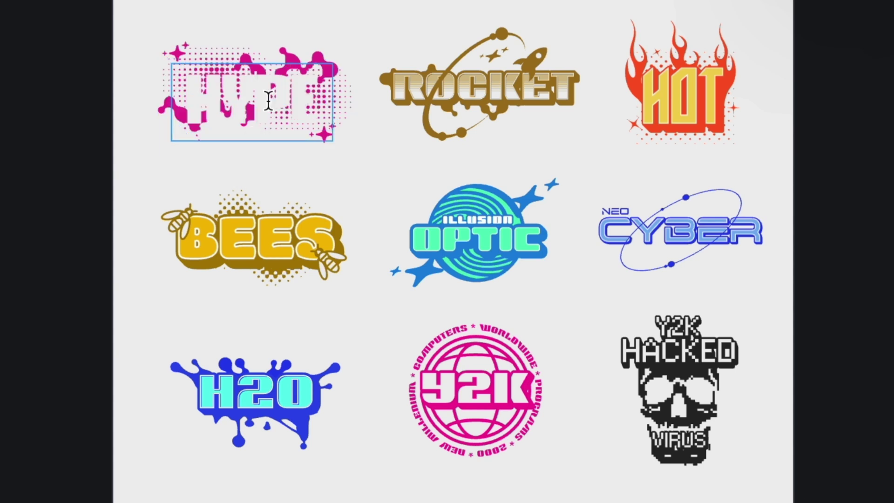
pyautogui.hotkey('ctrl', 'a')
pyautogui.press('BackSpace')
pyautogui.write('DOPE')
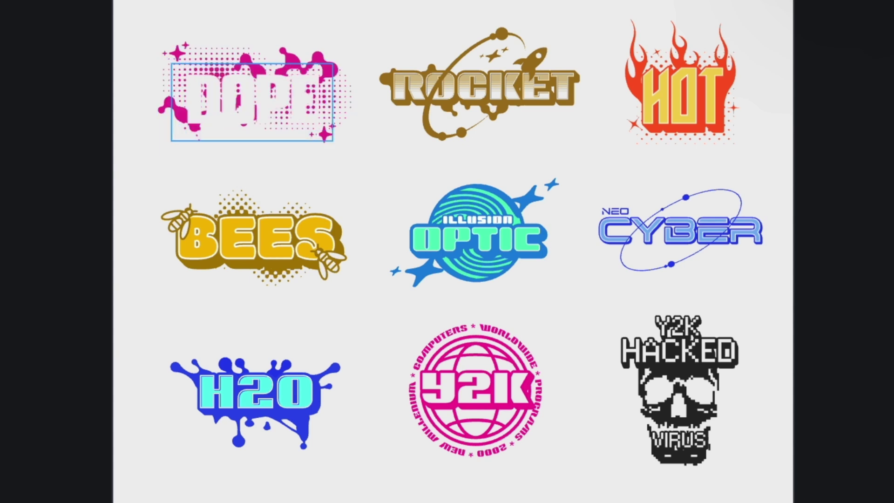
pyautogui.press('Escape')
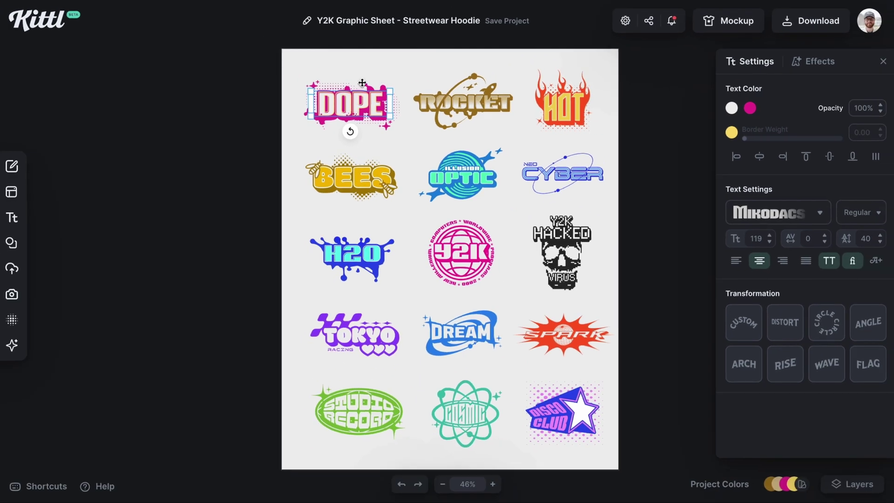
pyautogui.click(359, 70)
# Step: Recolour the DOPE logo's pink group colour to purple 6729e3
pyautogui.click(335, 99)
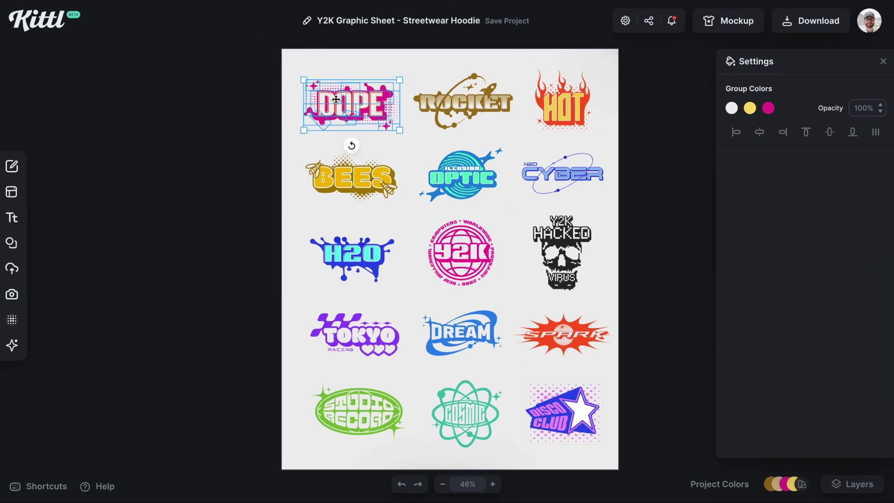
pyautogui.click(769, 108)
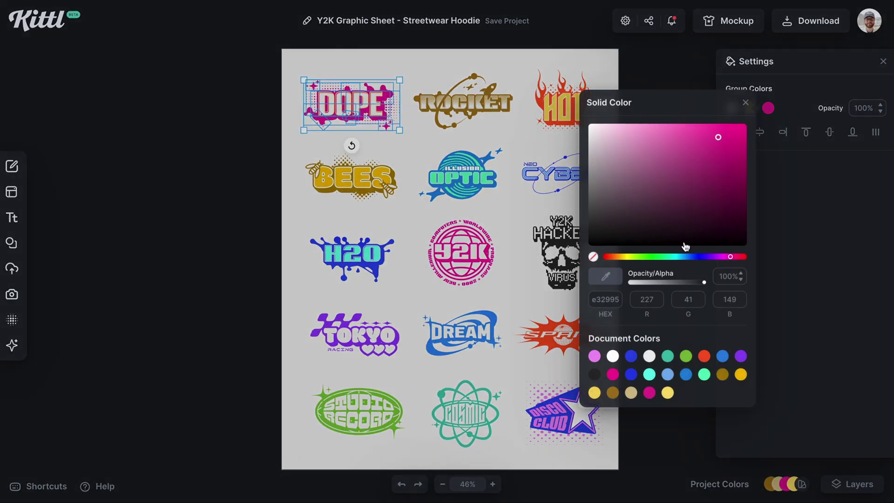
pyautogui.click(706, 257)
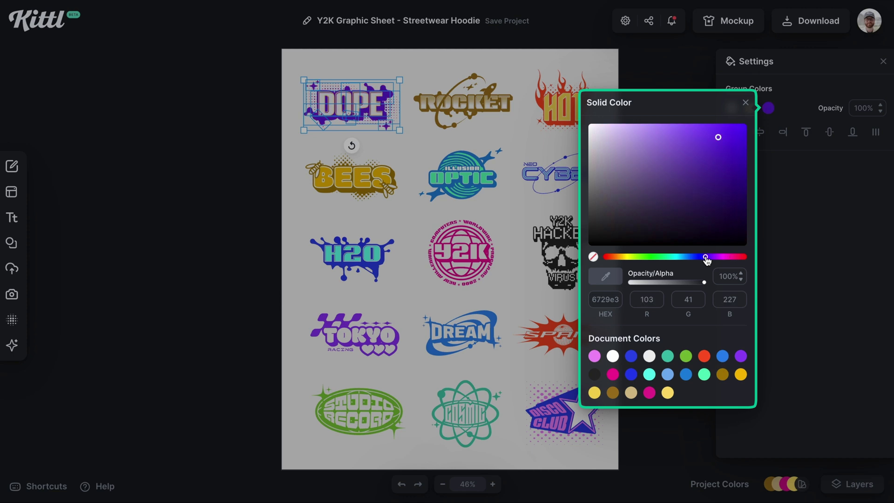
pyautogui.click(769, 109)
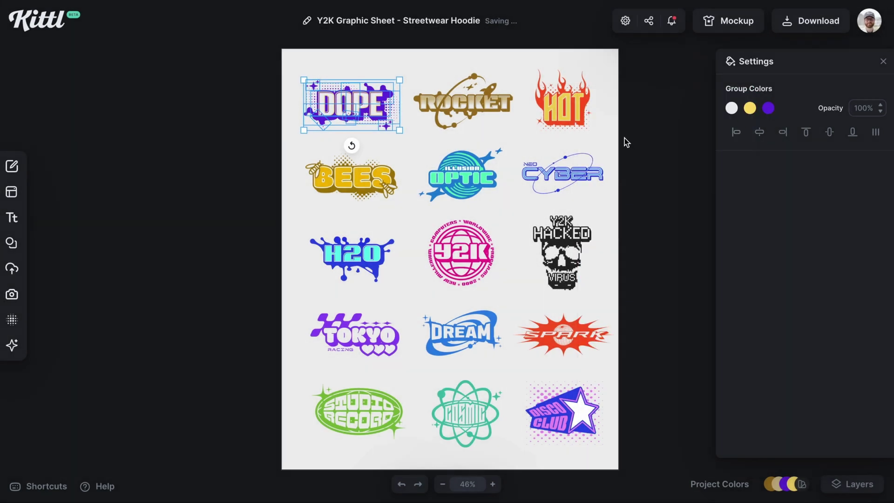
pyautogui.click(573, 107)
# Step: Change HOT to SPICY and widen it to fit on one line
pyautogui.doubleClick(568, 113)
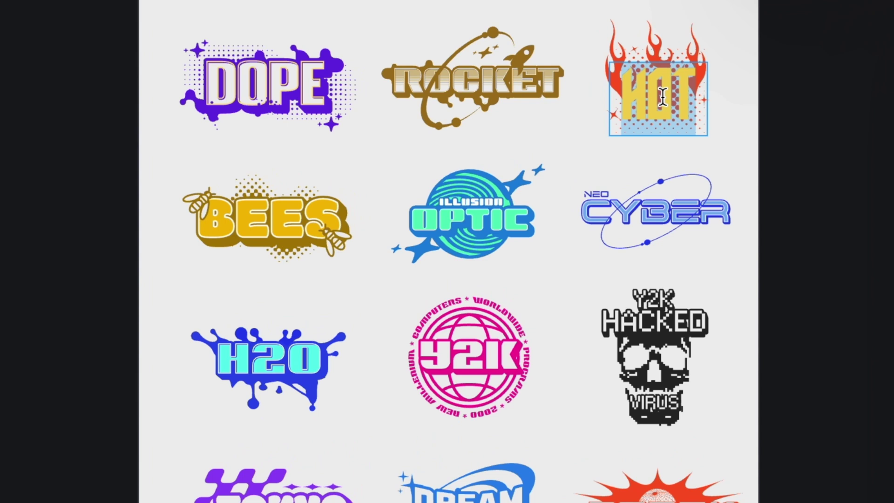
pyautogui.write('SPICY')
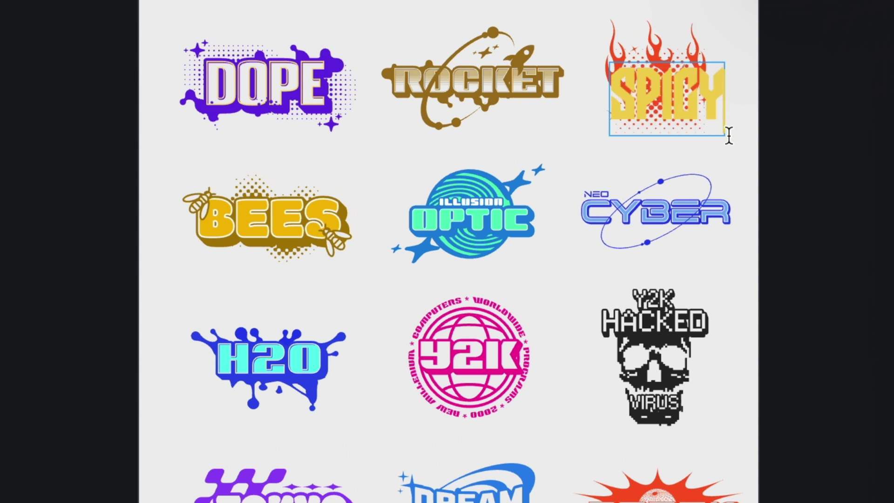
pyautogui.press('Escape')
pyautogui.moveTo(709, 132); pyautogui.dragTo(733, 133)
pyautogui.moveTo(693, 100); pyautogui.dragTo(677, 102)
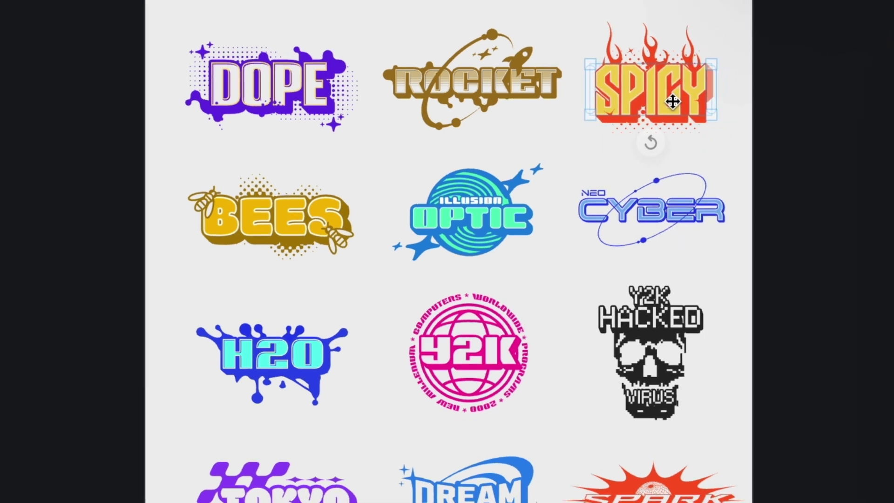
pyautogui.click(741, 161)
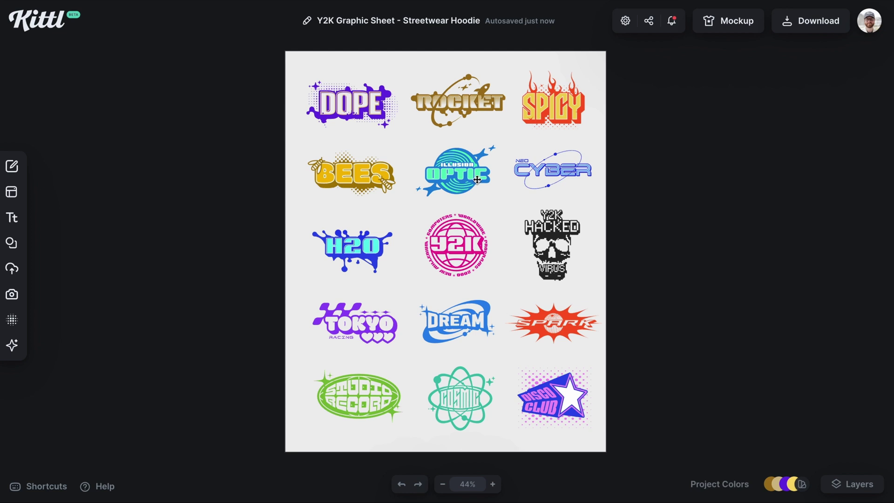
# Step: Scale the Y2K badge down slightly
pyautogui.click(478, 179)
pyautogui.click(454, 245)
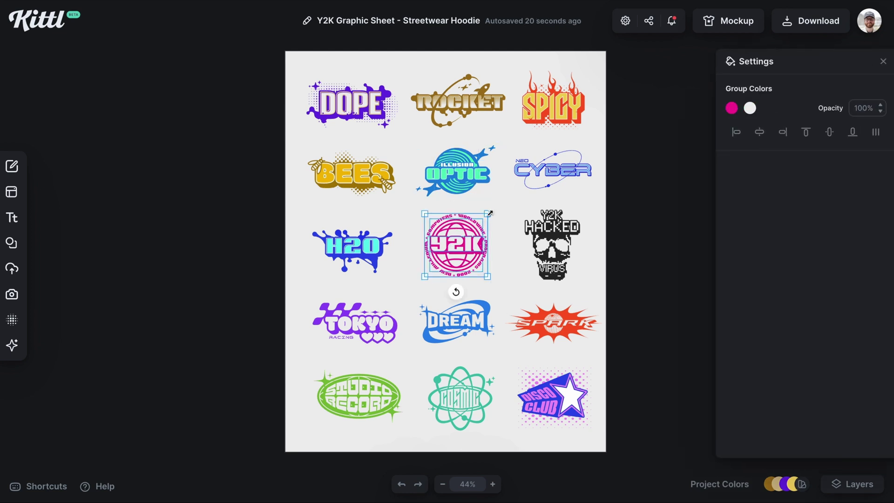
pyautogui.moveTo(491, 212)
pyautogui.mouseDown()
pyautogui.moveTo(639, 52)
pyautogui.moveTo(507, 196)
pyautogui.moveTo(478, 213)
pyautogui.mouseUp()
# Step: Change ROCKET to BLAST OFF, widened to fit on one line
pyautogui.doubleClick(478, 106)
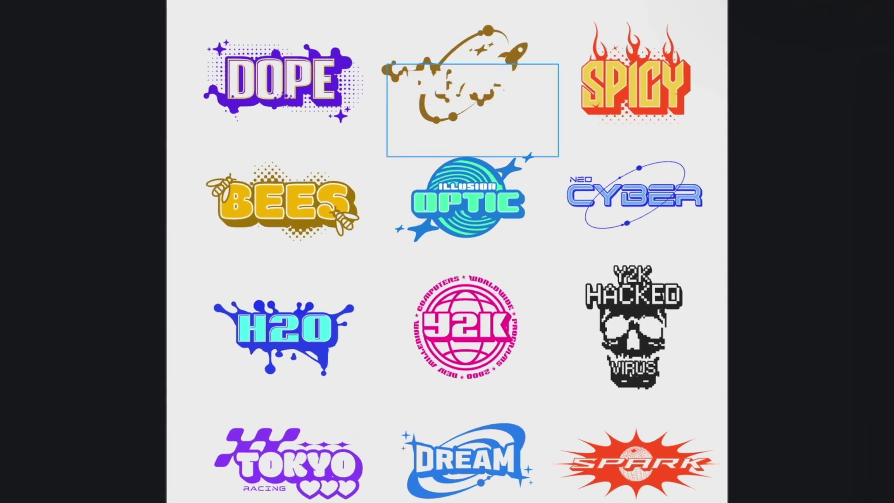
pyautogui.press('Escape')
pyautogui.moveTo(556, 110); pyautogui.dragTo(569, 71)
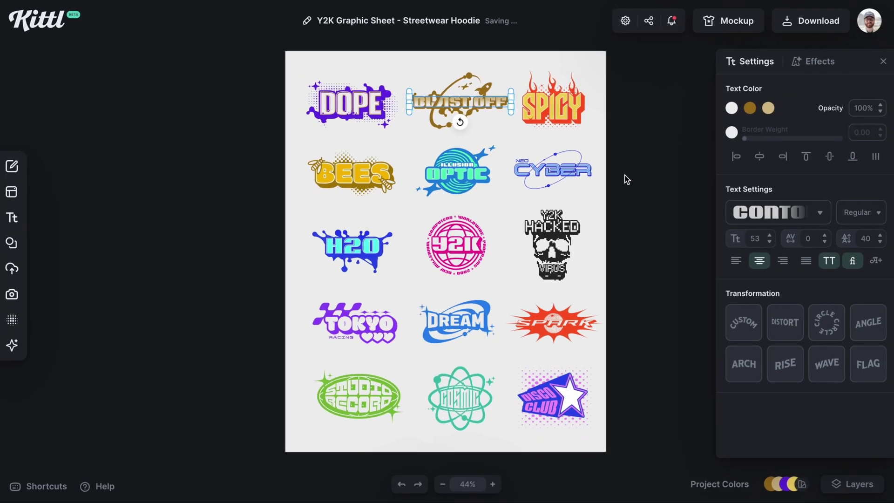
pyautogui.click(672, 190)
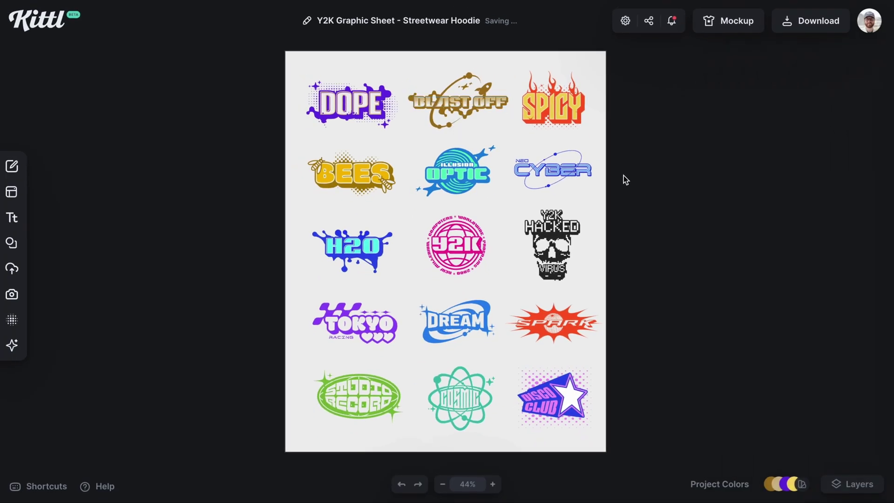
# Step: Create a new Standard 1200 × 1200 project
pyautogui.click(11, 168)
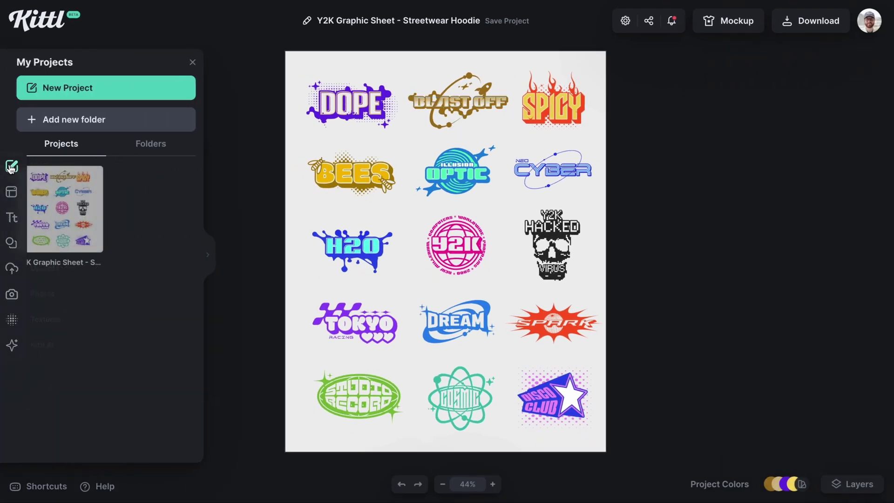
pyautogui.click(114, 90)
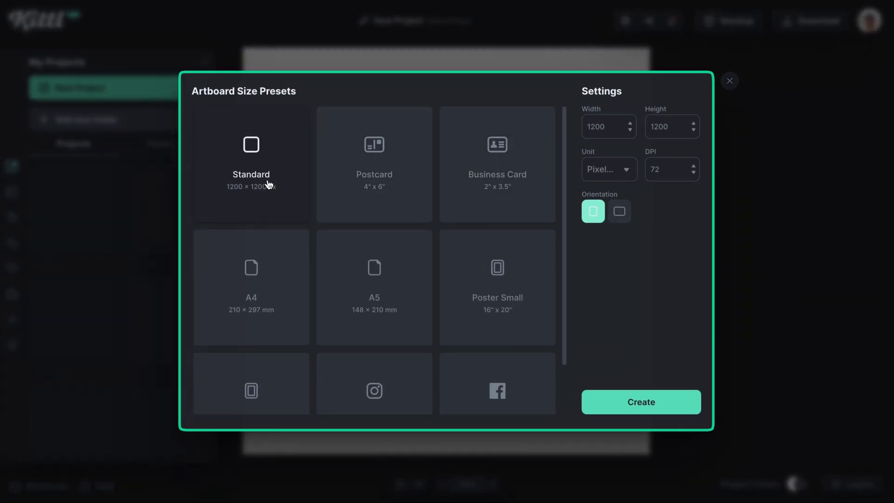
pyautogui.click(652, 402)
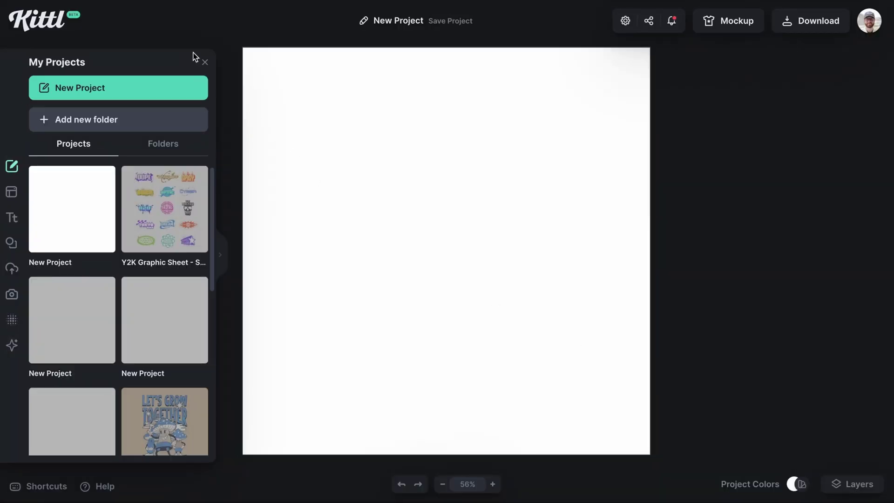
pyautogui.click(204, 62)
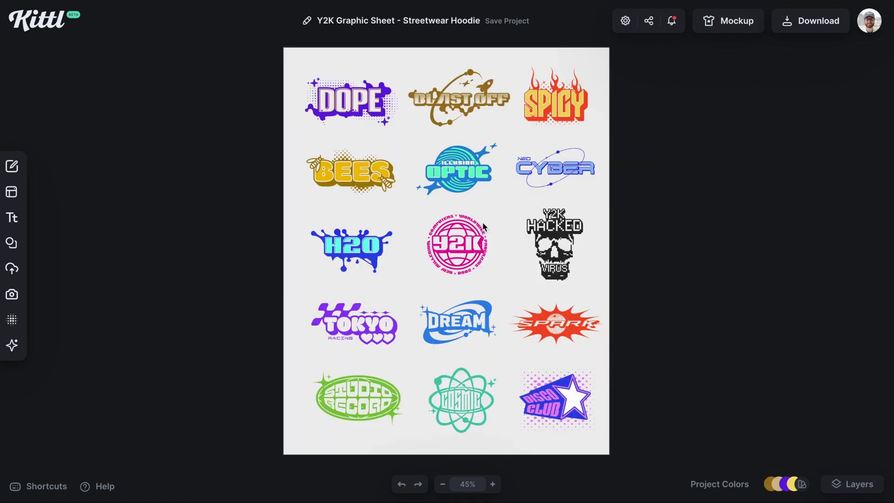
# Step: Paste the Y2K badge into the new project, enlarged and centred
pyautogui.moveTo(415, 215); pyautogui.dragTo(499, 281)
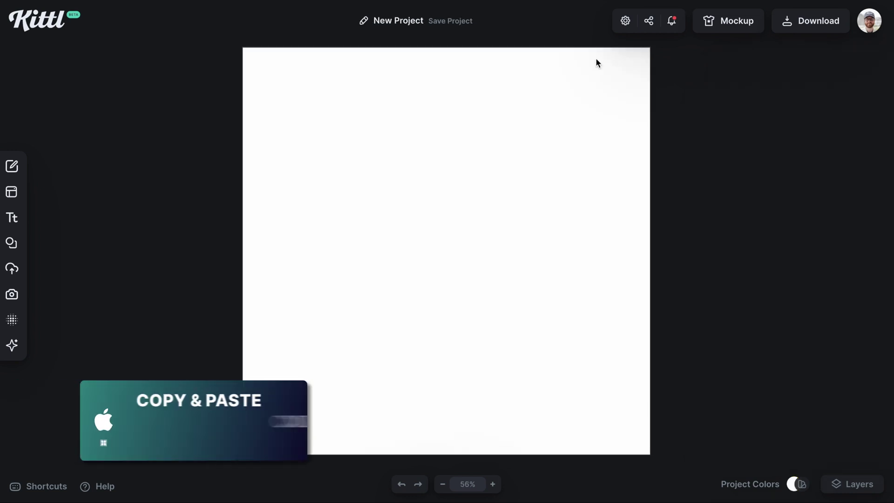
pyautogui.hotkey('ctrl', 'v')
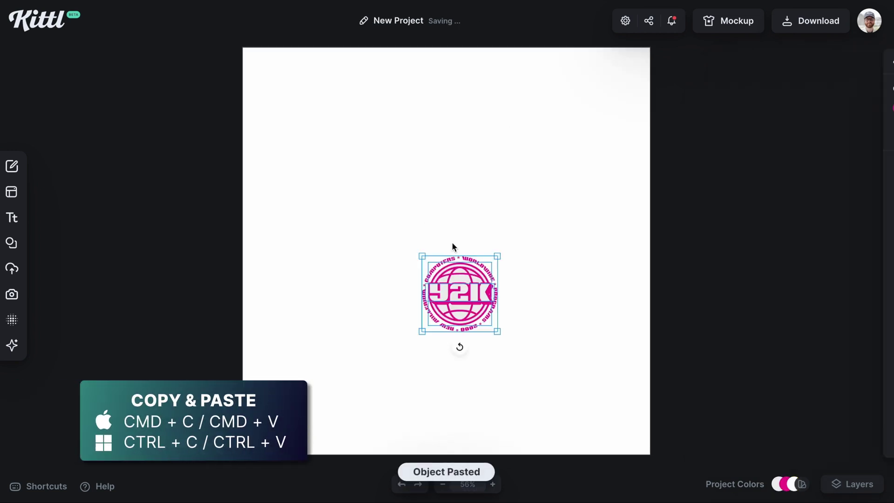
pyautogui.moveTo(498, 255); pyautogui.dragTo(582, 168)
pyautogui.moveTo(465, 333); pyautogui.dragTo(455, 291)
pyautogui.click(588, 149)
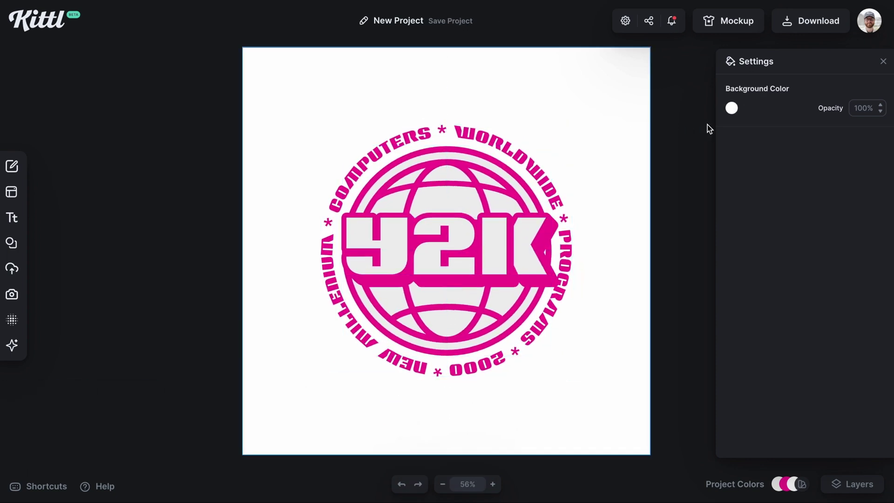
# Step: Set the canvas background to pale pink ecbfd9, starting from the logo's magenta
pyautogui.click(740, 108)
pyautogui.click(577, 357)
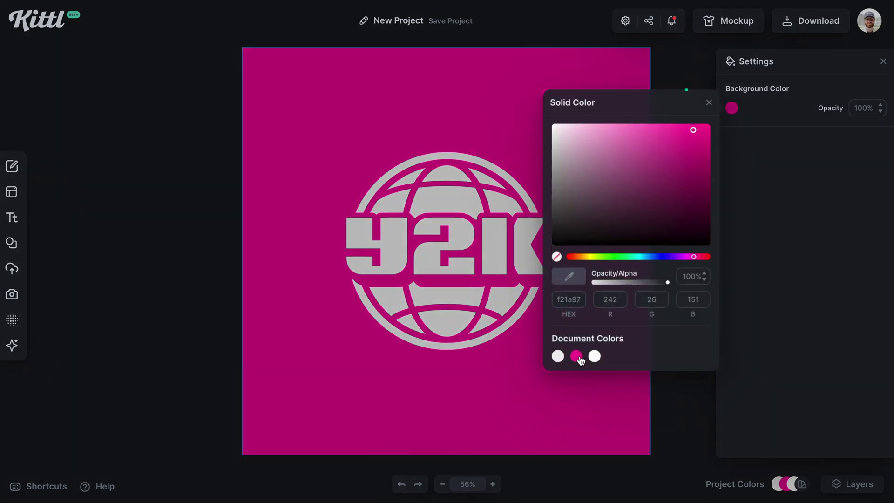
pyautogui.moveTo(695, 140); pyautogui.dragTo(691, 234)
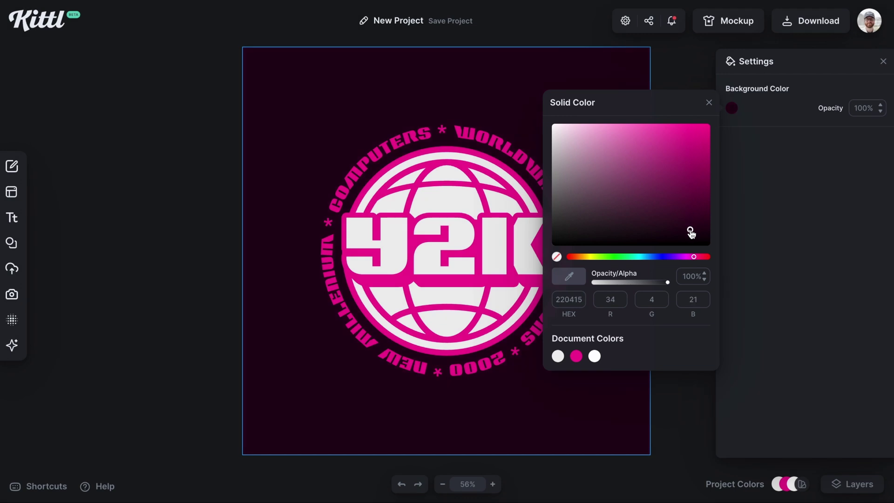
pyautogui.moveTo(690, 214); pyautogui.dragTo(584, 140)
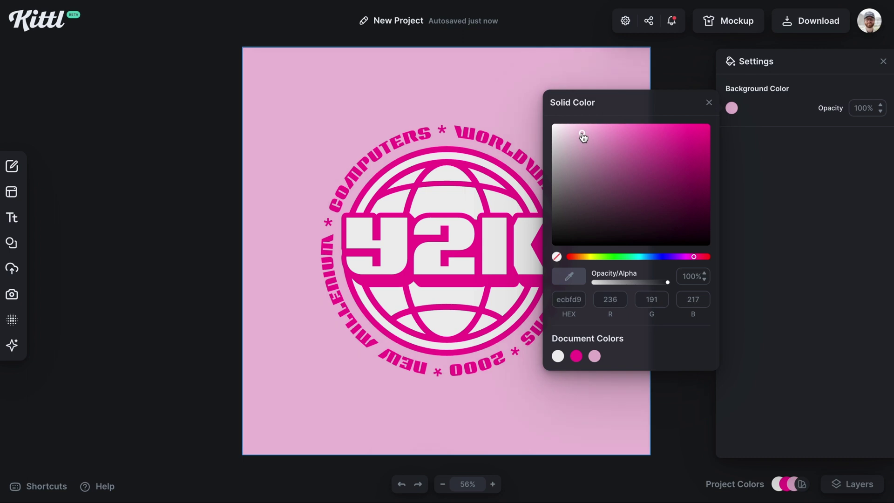
# Step: Replace the badge's centre word Y2K with ORBIT, shrunk and moved up
pyautogui.click(510, 247)
pyautogui.doubleClick(509, 244)
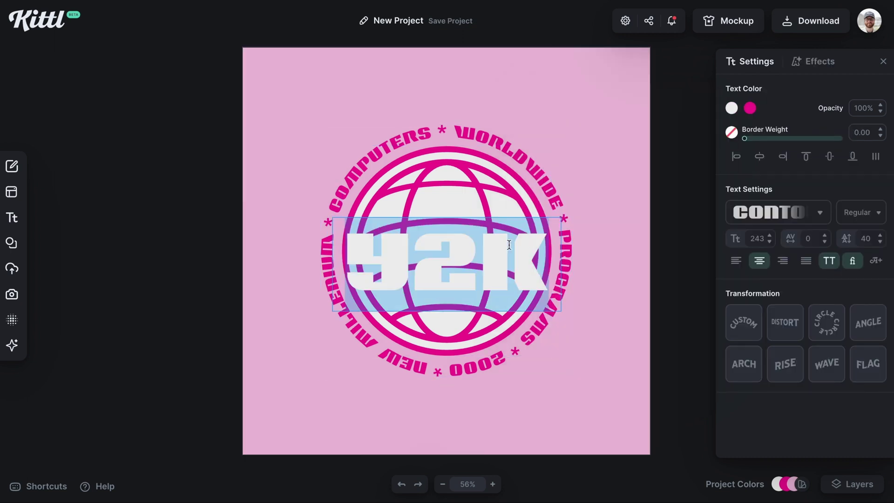
pyautogui.press('BackSpace')
pyautogui.write('ORBIT')
pyautogui.moveTo(445, 286); pyautogui.dragTo(445, 254)
pyautogui.write('APPAREL')
pyautogui.click(649, 299)
pyautogui.hotkey('ctrl', 'z')
pyautogui.hotkey('ctrl', 'z')
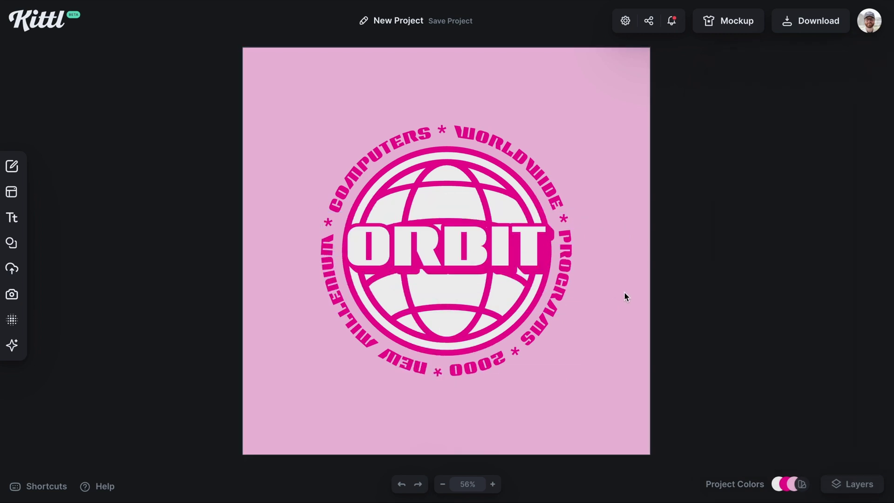
# Step: Change the curved ring year from 2000 to 2022 and check the download options
pyautogui.doubleClick(491, 363)
pyautogui.press('BackSpace')
pyautogui.press('BackSpace')
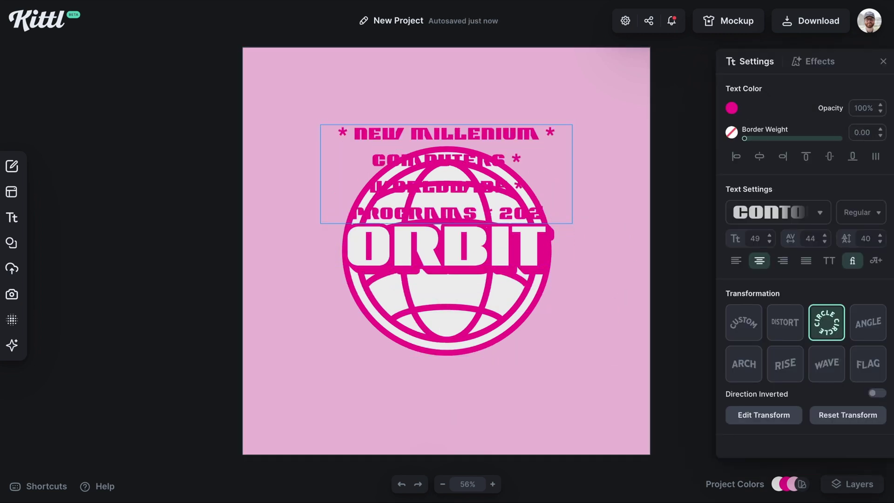
pyautogui.write('22')
pyautogui.click(559, 229)
pyautogui.click(560, 228)
pyautogui.click(623, 313)
pyautogui.click(812, 20)
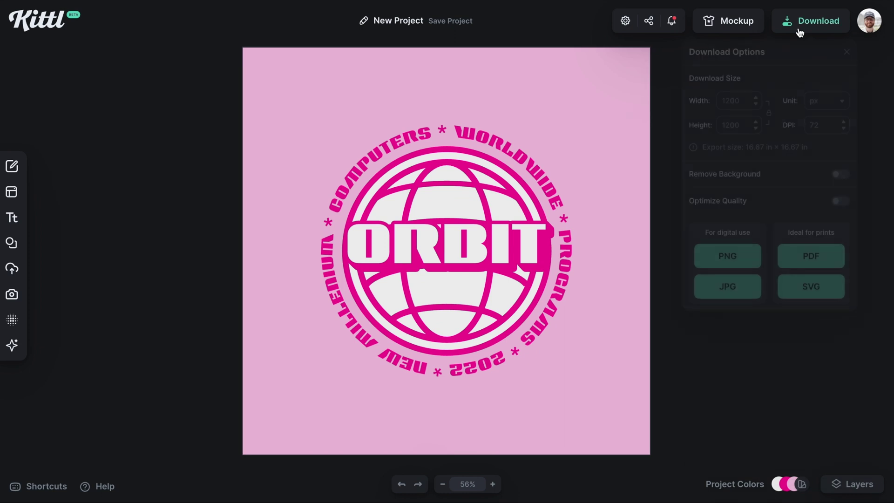
pyautogui.click(846, 52)
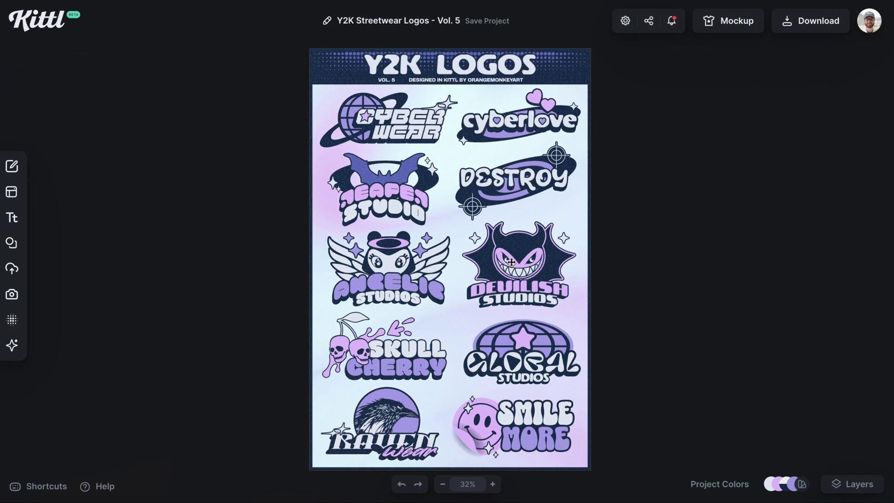
# Step: Lighten the second project colour of the Y2K Streetwear Logos sheet
pyautogui.click(511, 262)
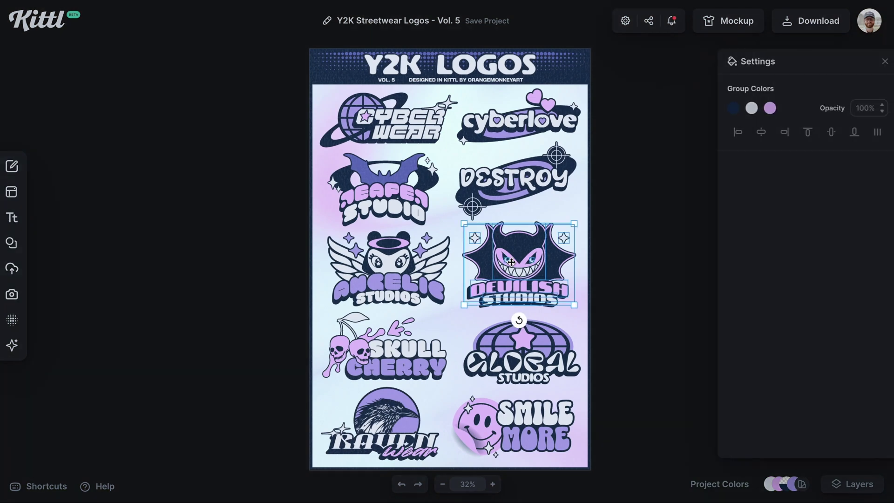
pyautogui.click(605, 336)
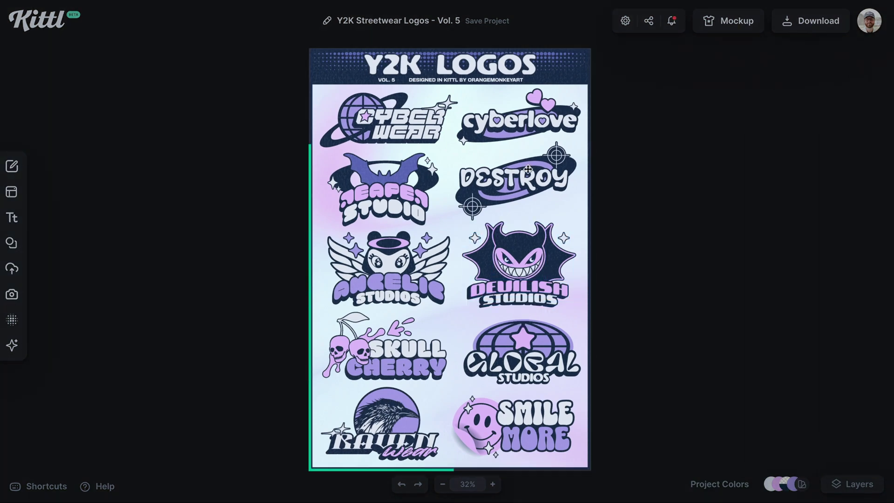
pyautogui.moveTo(770, 482)
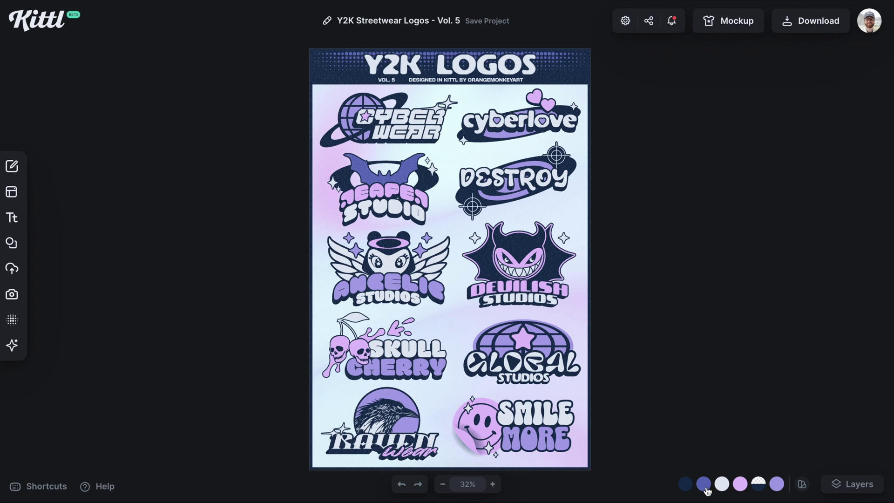
pyautogui.click(704, 484)
pyautogui.moveTo(702, 300)
pyautogui.mouseDown()
pyautogui.moveTo(703, 274)
pyautogui.moveTo(702, 308)
pyautogui.moveTo(703, 279)
pyautogui.moveTo(702, 301)
pyautogui.mouseUp()
pyautogui.click(703, 484)
# Step: Brighten the dark navy project colour and shift the lilac colour's hue to pink
pyautogui.click(685, 484)
pyautogui.moveTo(723, 356); pyautogui.dragTo(675, 343)
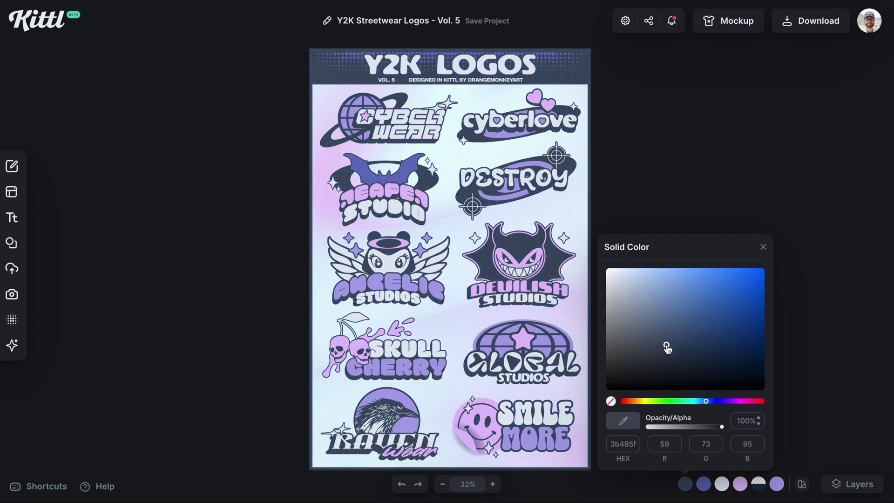
pyautogui.click(740, 485)
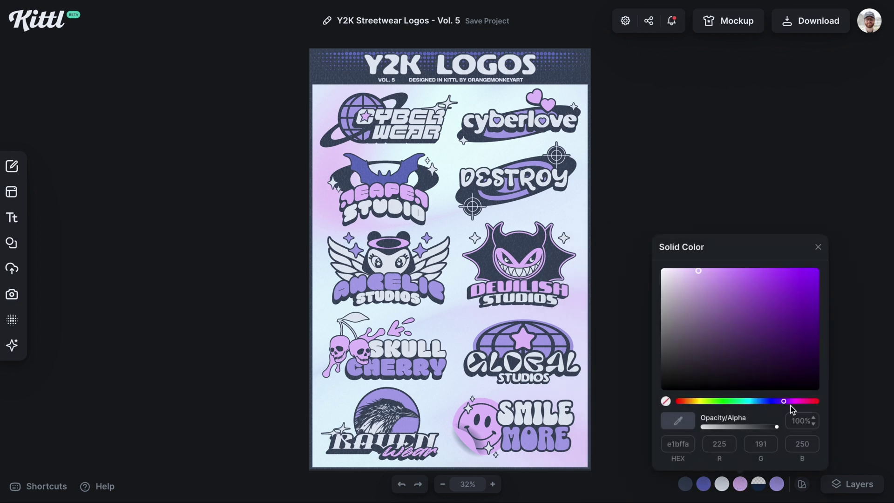
pyautogui.click(813, 403)
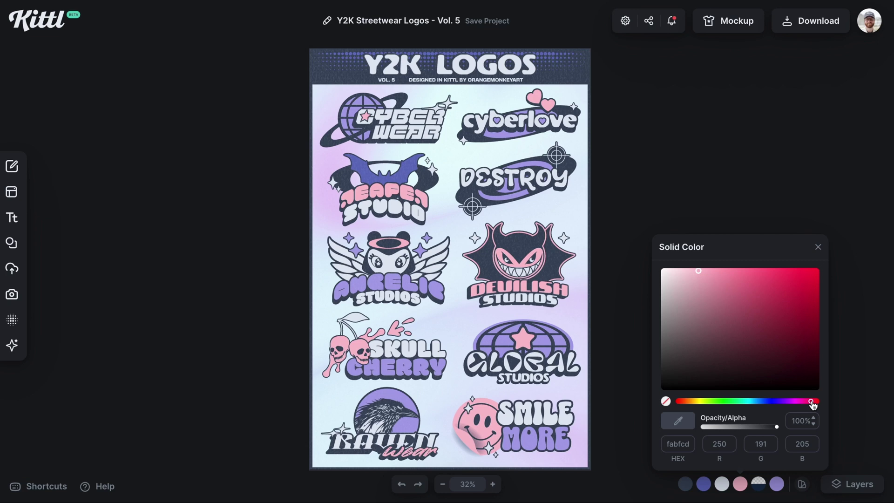
pyautogui.click(639, 212)
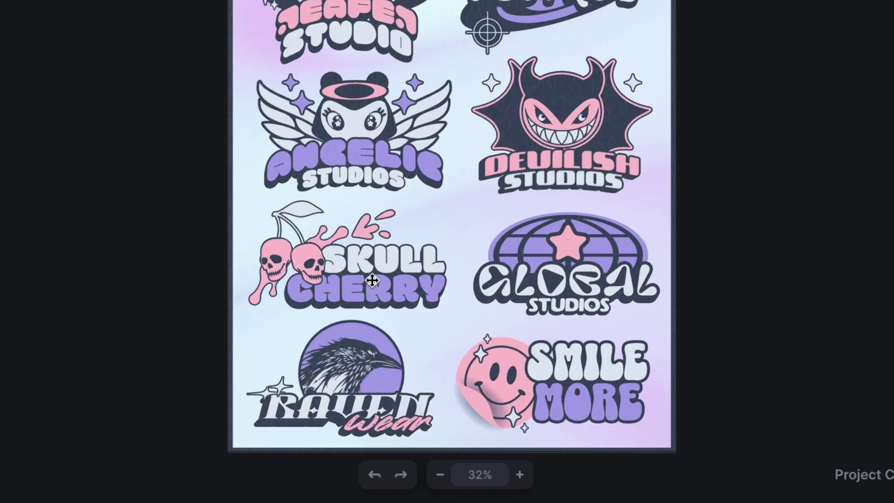
# Step: Rename CHERRY to JUICE and change SMILE to STAY
pyautogui.click(371, 280)
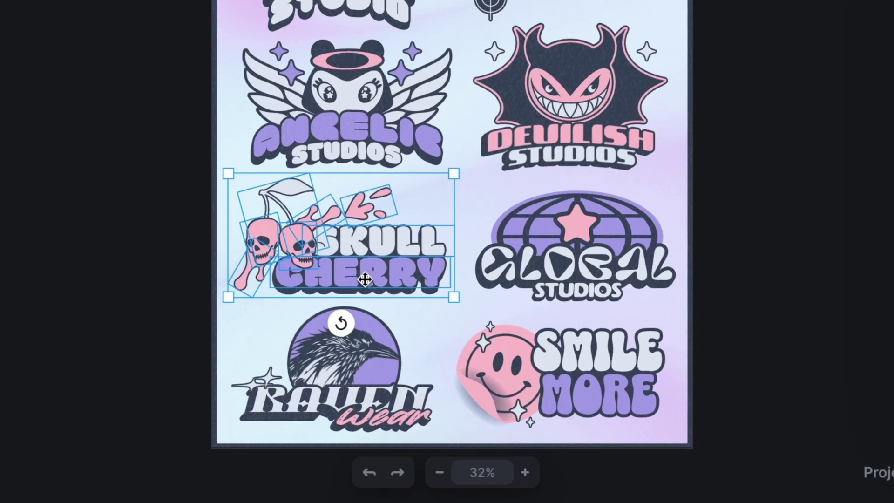
pyautogui.doubleClick(364, 280)
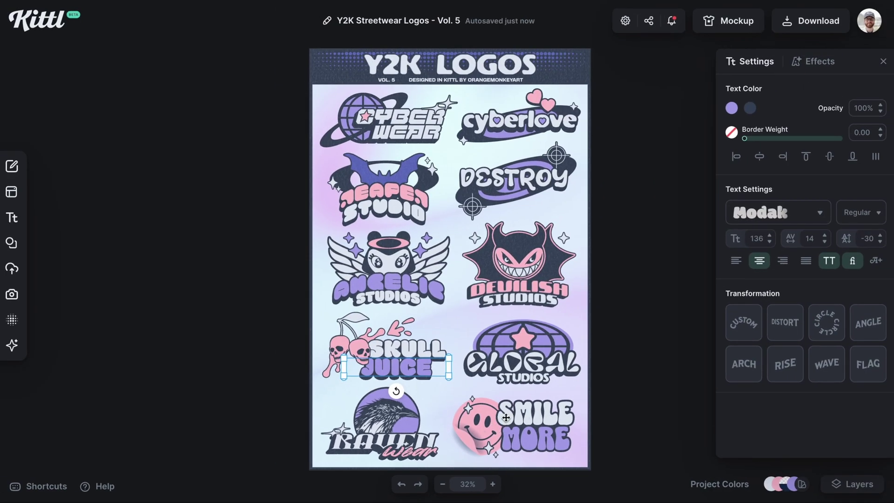
pyautogui.doubleClick(524, 413)
pyautogui.write('STAY')
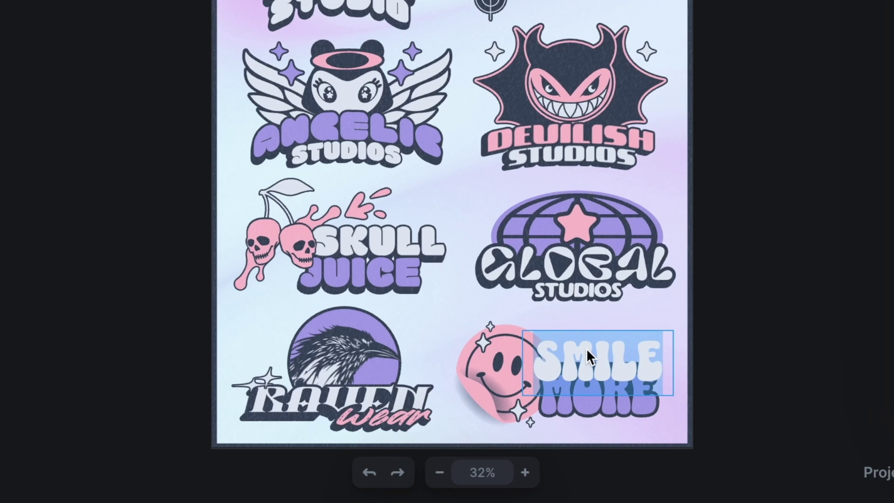
pyautogui.press('Escape')
# Step: Change the MORE text to HAPPY
pyautogui.click(608, 393)
pyautogui.doubleClick(610, 391)
pyautogui.write('HAPPY')
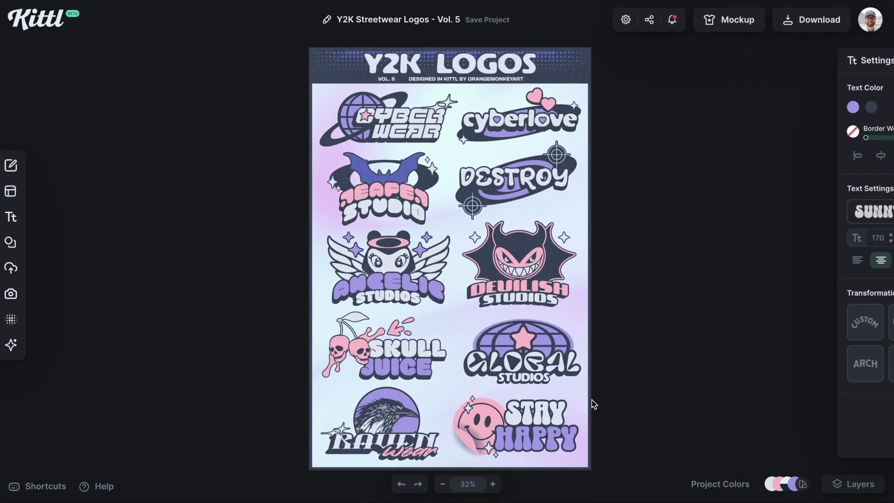
pyautogui.click(696, 328)
pyautogui.scroll(-1, 591, 401)
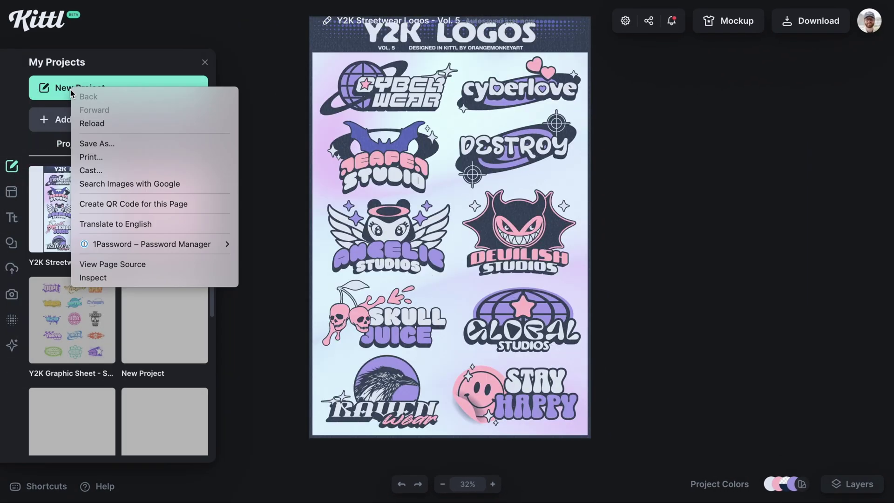
# Step: Paste the STAY HAPPY logo into a new project on a wider artboard
pyautogui.click(464, 389)
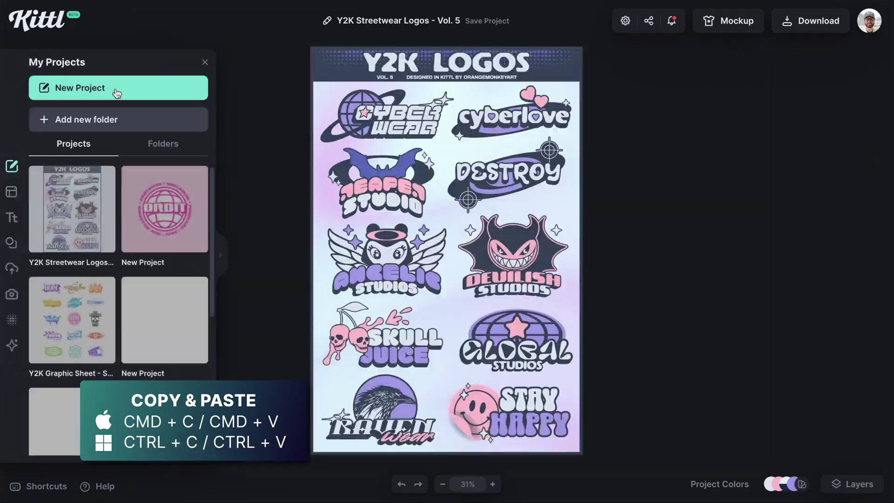
pyautogui.click(116, 92)
pyautogui.hotkey('ctrl', 'v')
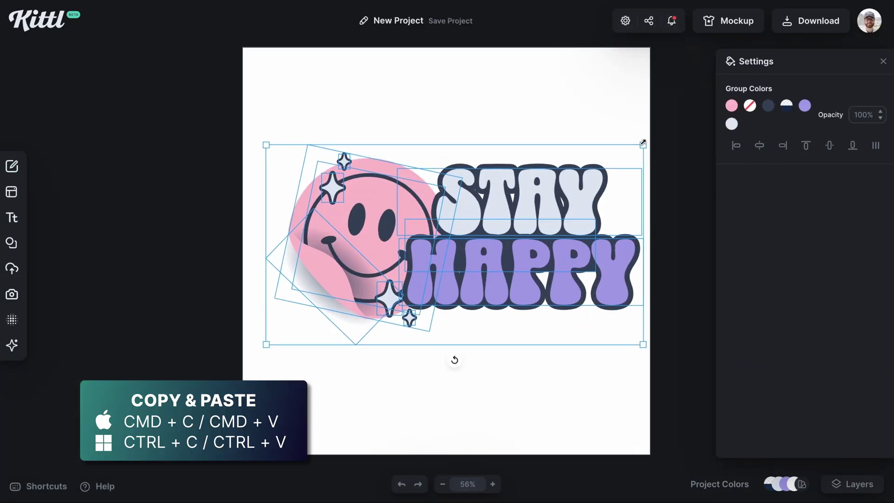
pyautogui.click(641, 92)
pyautogui.click(625, 20)
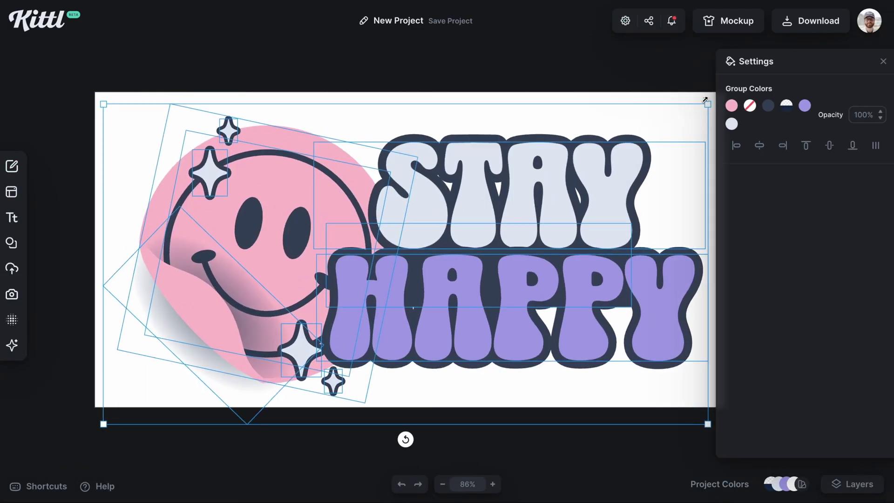
pyautogui.click(573, 84)
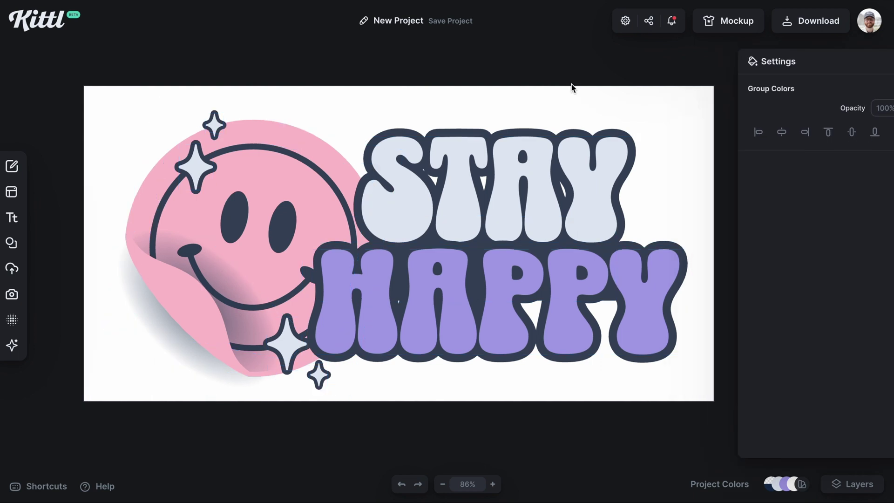
# Step: Make the new artboard's background transparent
pyautogui.click(693, 139)
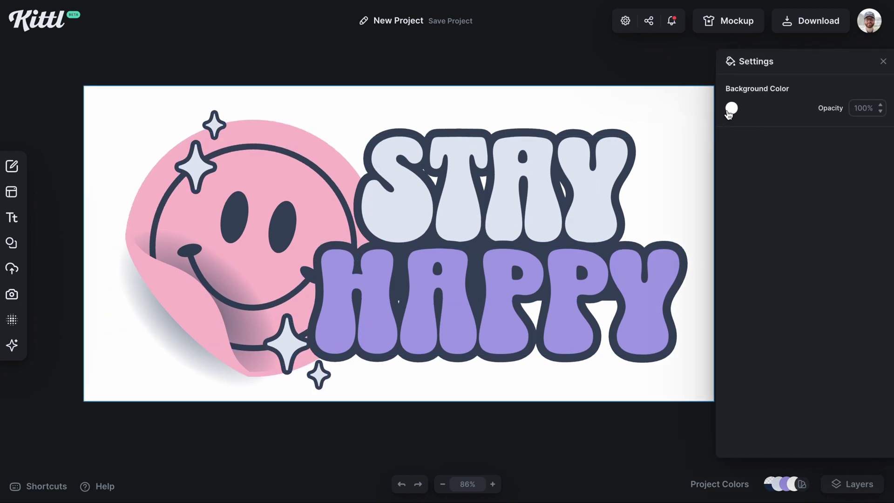
pyautogui.click(730, 108)
pyautogui.click(556, 256)
pyautogui.click(728, 142)
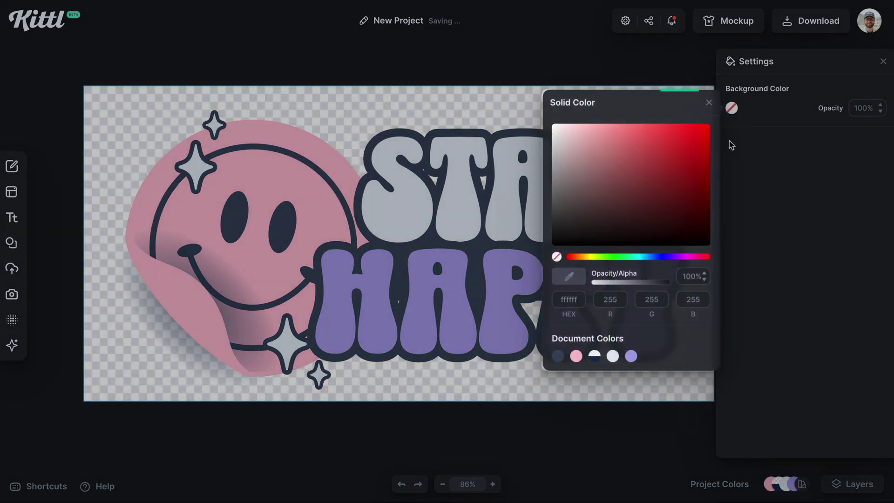
pyautogui.click(883, 63)
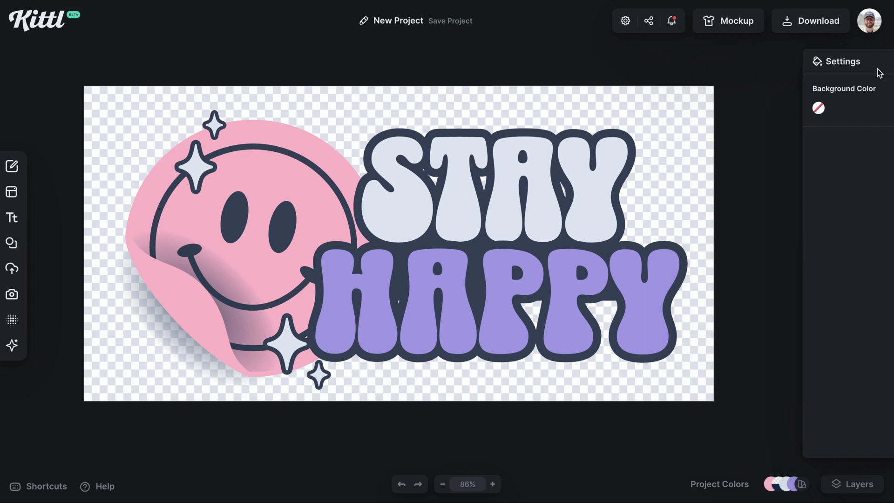
# Step: Set the STAY HAPPY download to 5000 × 2500 px, 300 DPI, background removed
pyautogui.click(818, 29)
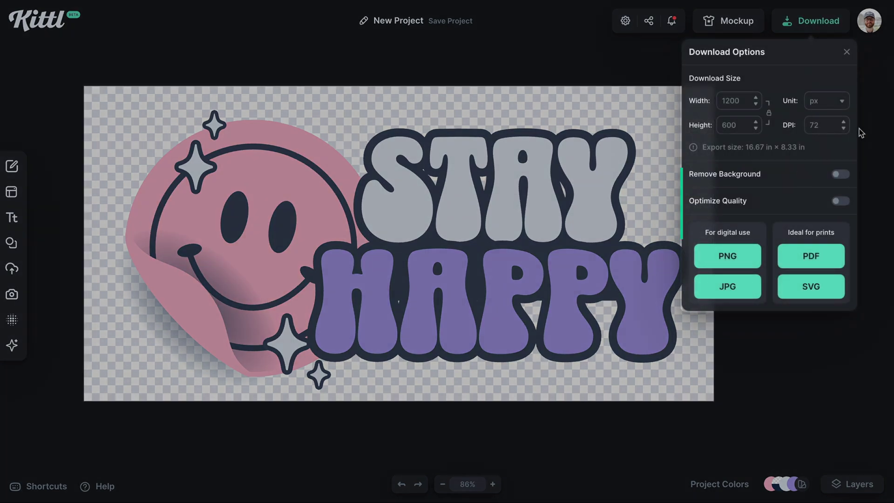
pyautogui.write('300')
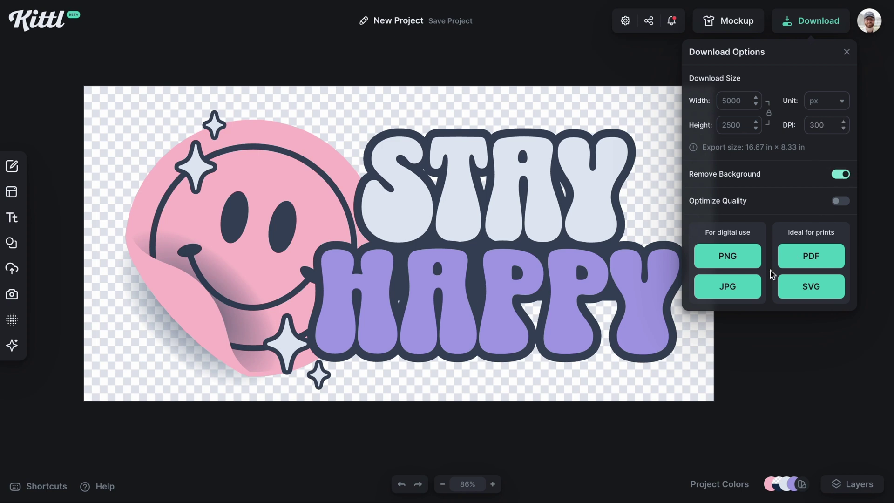
pyautogui.press('Escape')
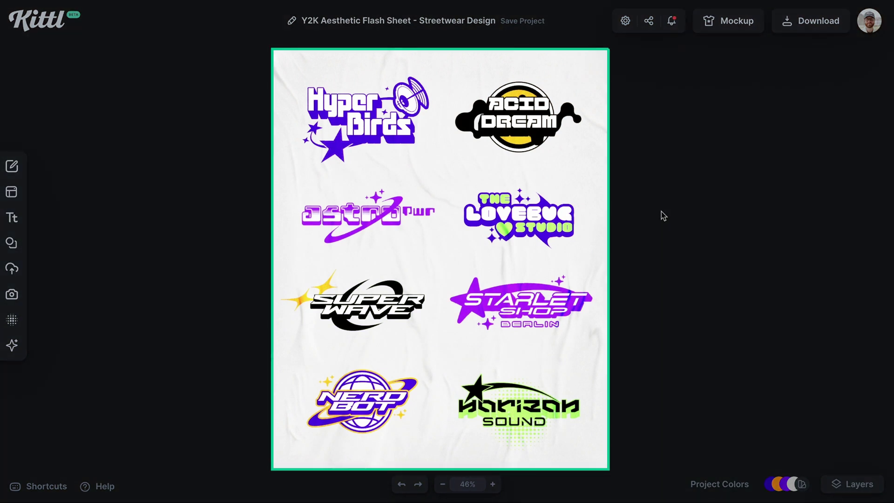
# Step: Change the Super Wave logo's SUPER text to SONIC
pyautogui.click(386, 309)
pyautogui.click(399, 315)
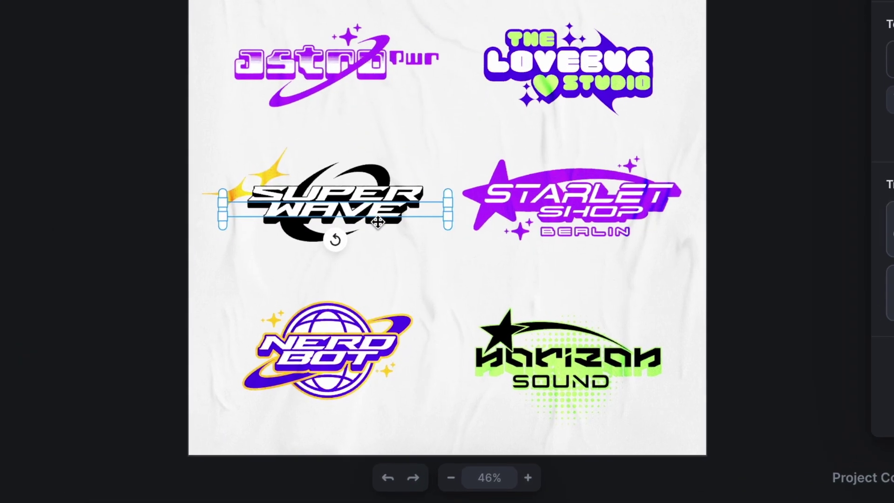
pyautogui.doubleClick(380, 191)
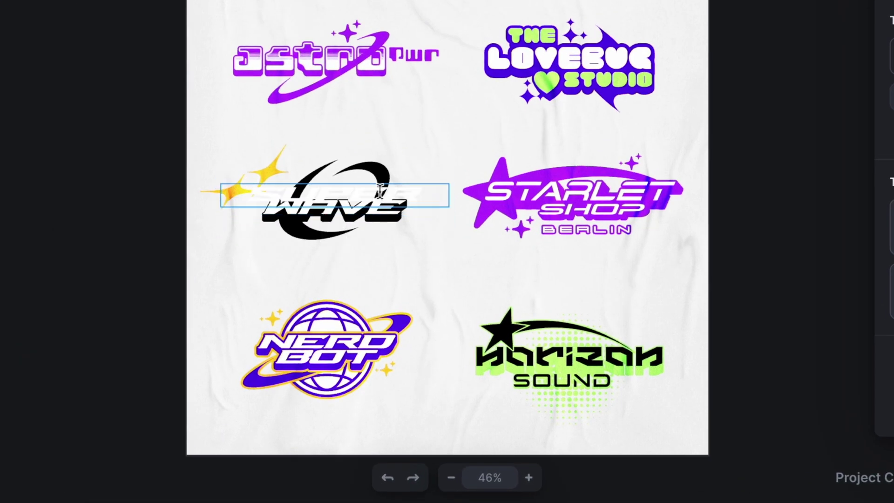
pyautogui.write('SONIC')
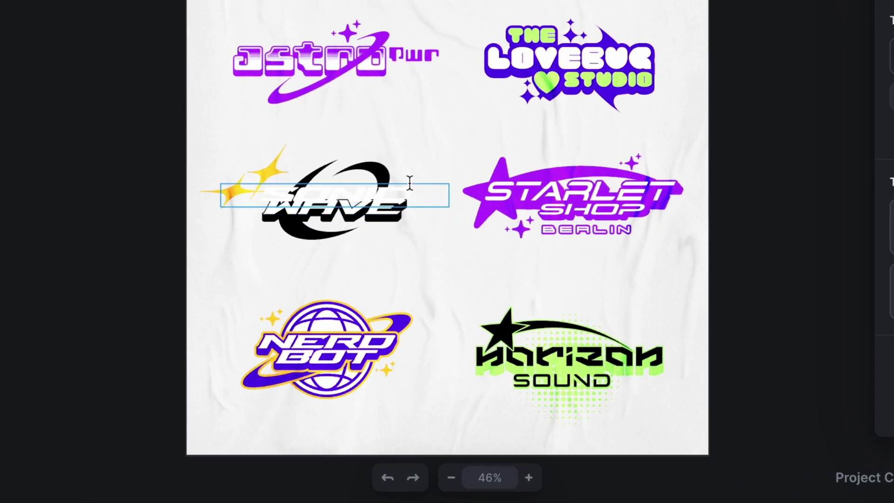
pyautogui.press('Escape')
pyautogui.click(581, 278)
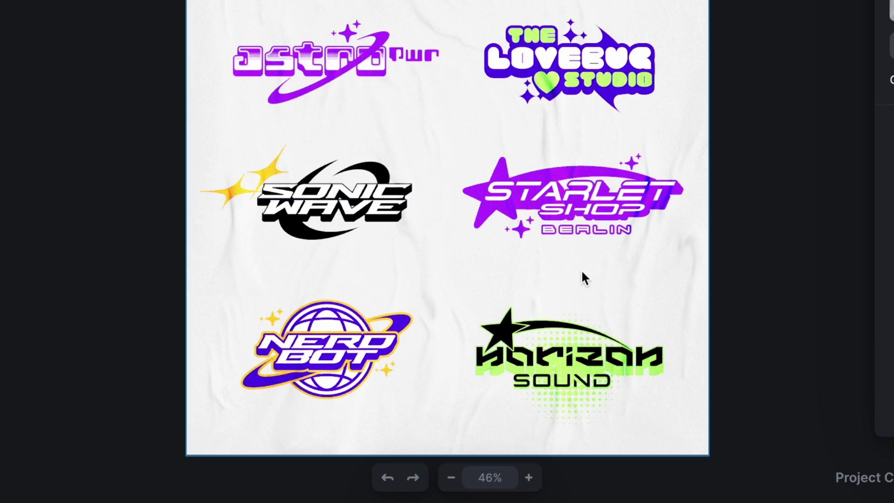
# Step: Rename the STARLET SHOP logo to STARDUST SHOP
pyautogui.click(579, 203)
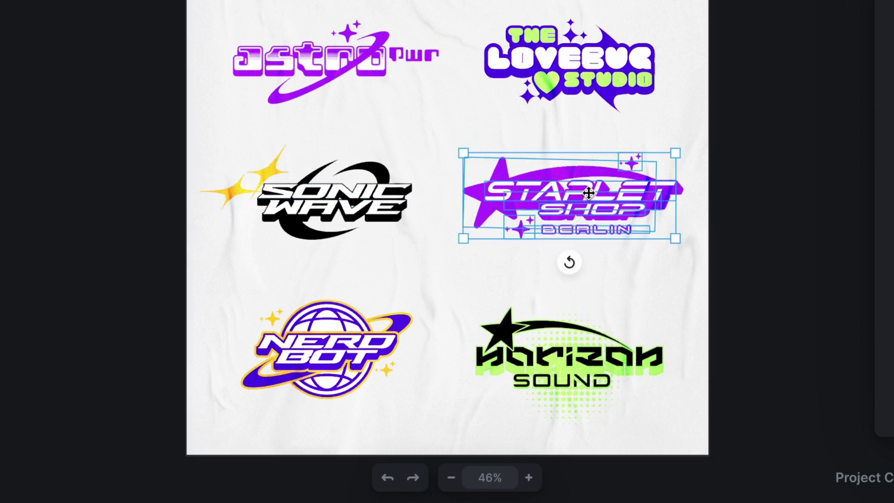
pyautogui.doubleClick(582, 195)
pyautogui.click(568, 196)
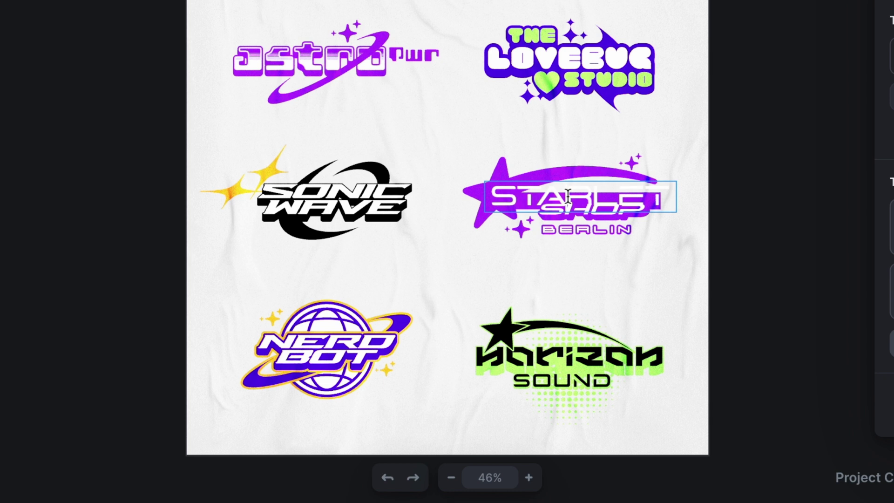
pyautogui.write('DUST')
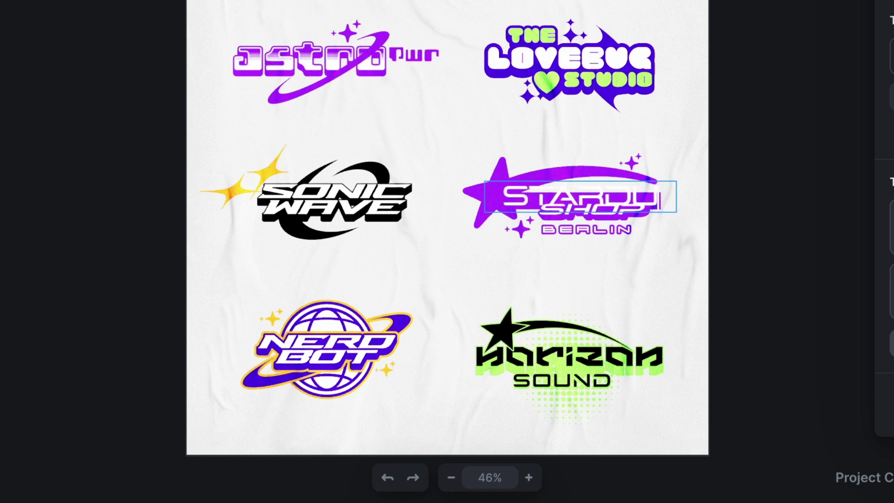
pyautogui.click(667, 306)
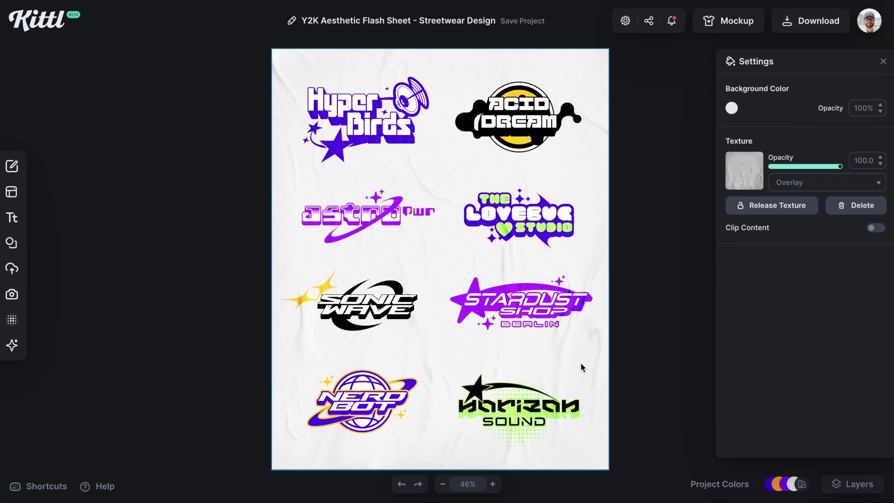
# Step: Recolour the HORIZON SOUND logo yellow, then bring up the ACID DREAM logo's group colour
pyautogui.click(518, 344)
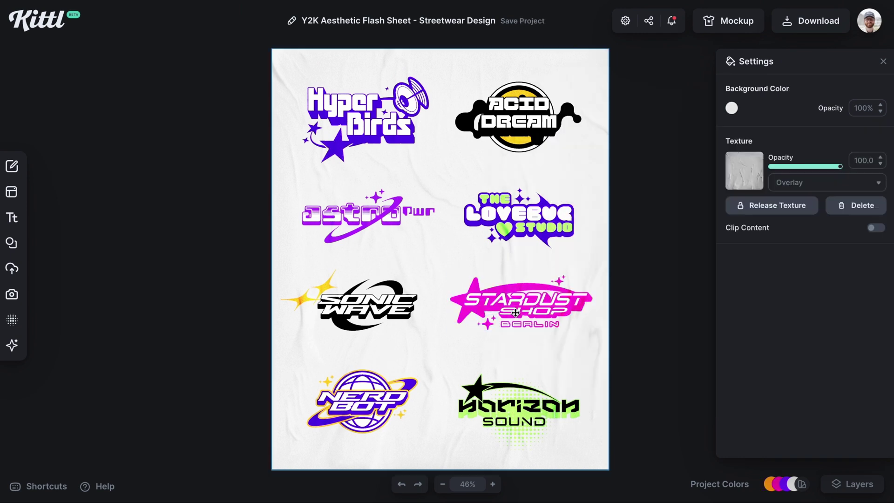
pyautogui.click(516, 410)
pyautogui.click(731, 108)
pyautogui.click(557, 356)
pyautogui.click(519, 219)
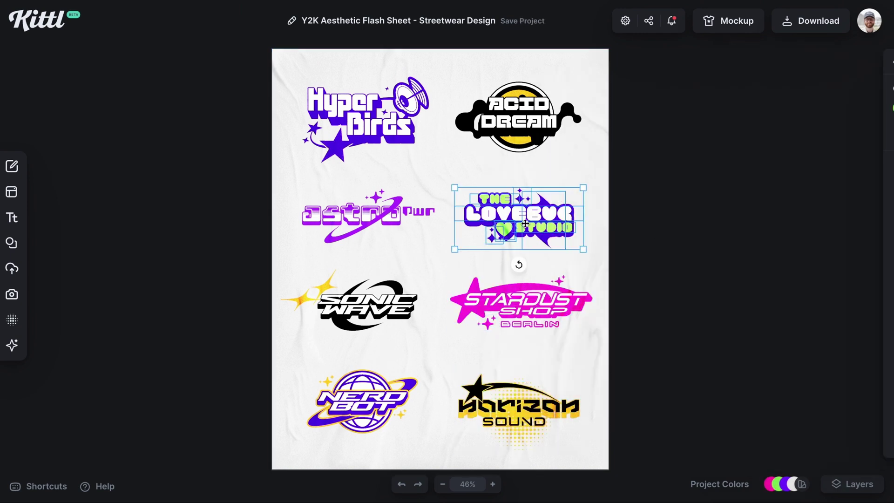
pyautogui.click(519, 116)
pyautogui.click(731, 107)
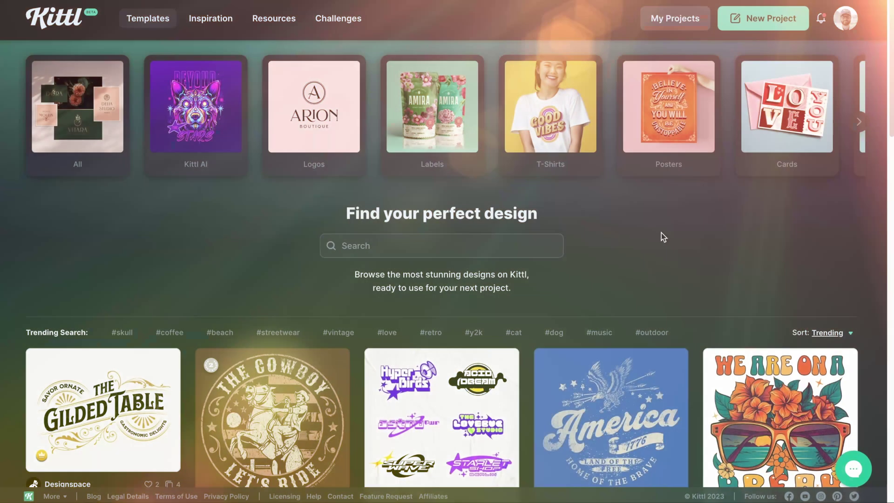
# Step: Filter templates to the Y2K category, sort by Most used, and scroll through the results
pyautogui.hscroll(5, 545, 145)
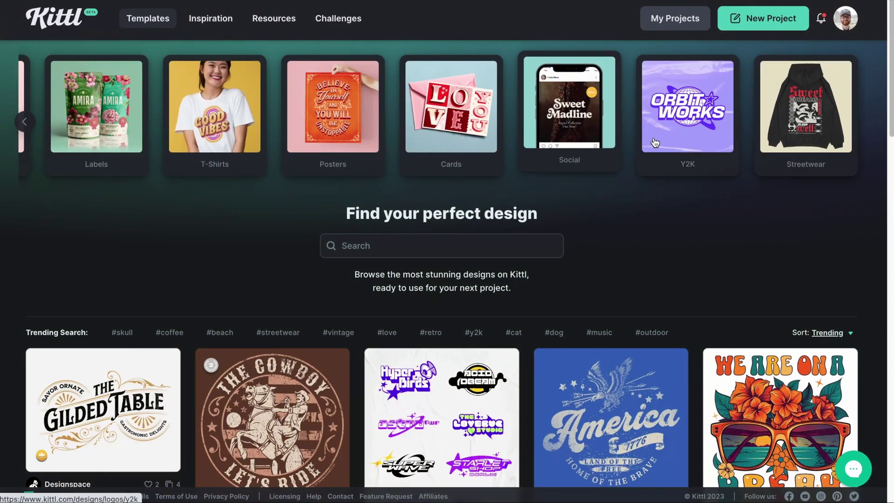
pyautogui.click(698, 123)
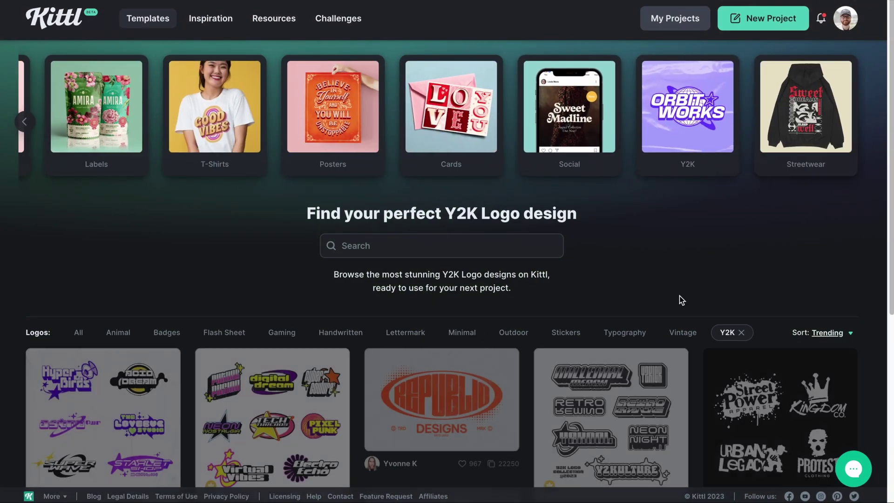
pyautogui.scroll(-1, 680, 295)
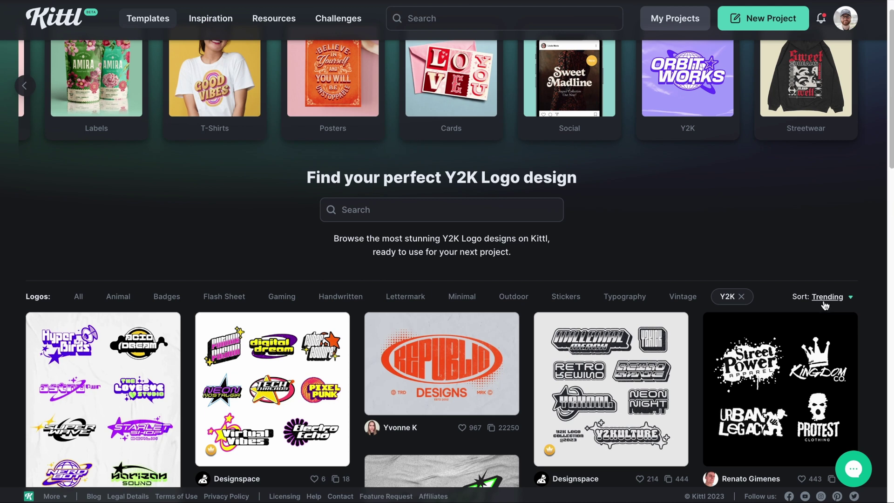
pyautogui.scroll(-3, 684, 335)
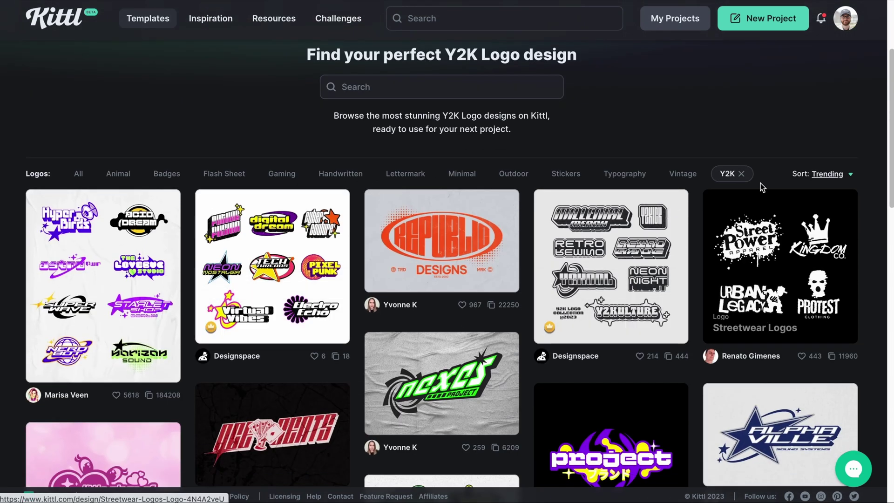
pyautogui.click(821, 179)
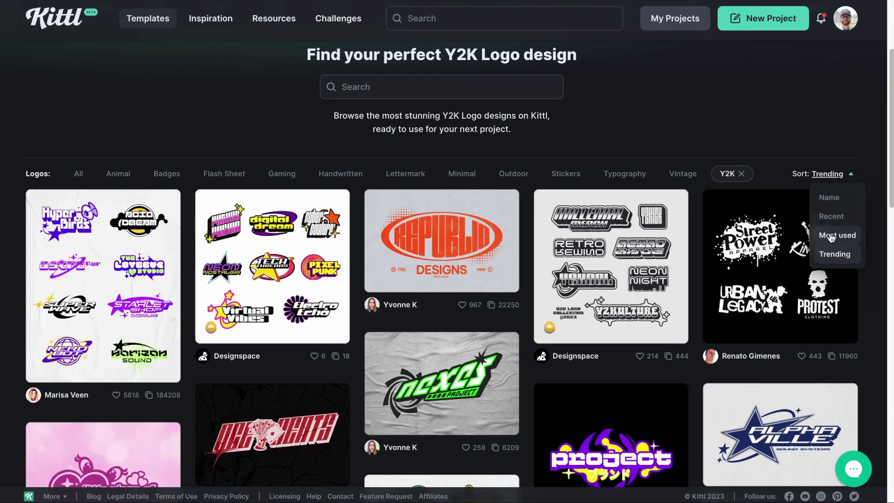
pyautogui.click(831, 236)
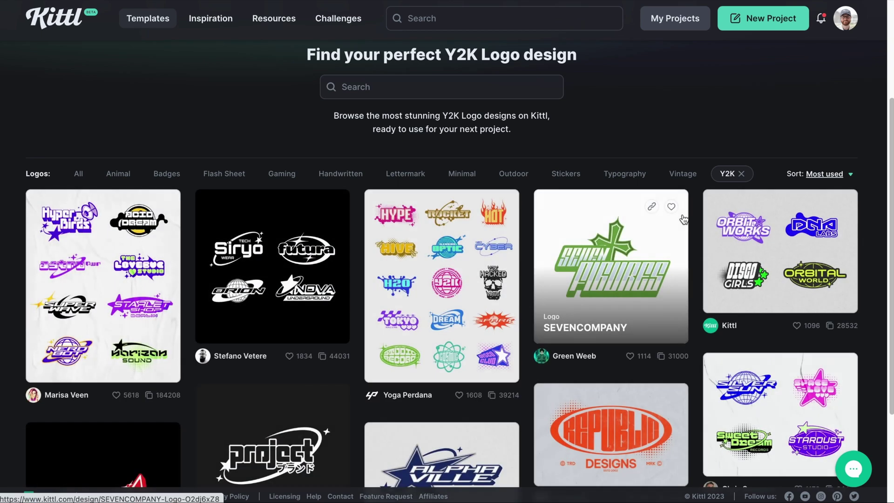
pyautogui.scroll(-1, 683, 219)
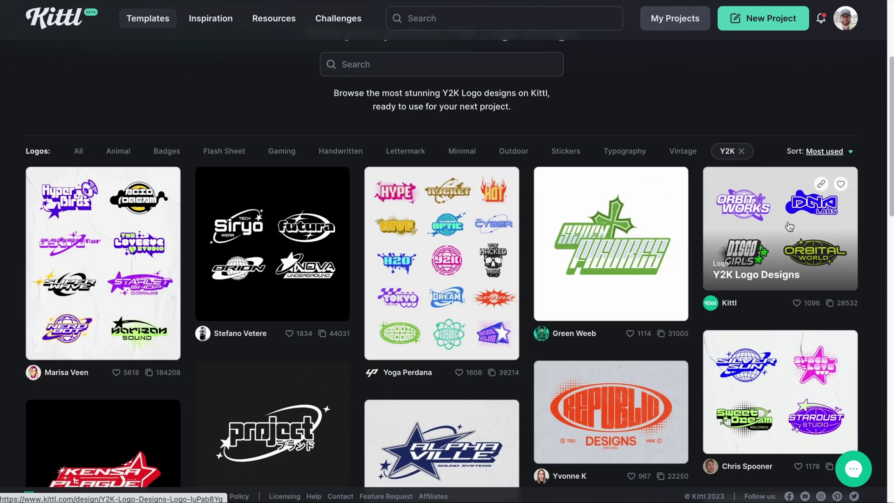
pyautogui.scroll(-8, 705, 281)
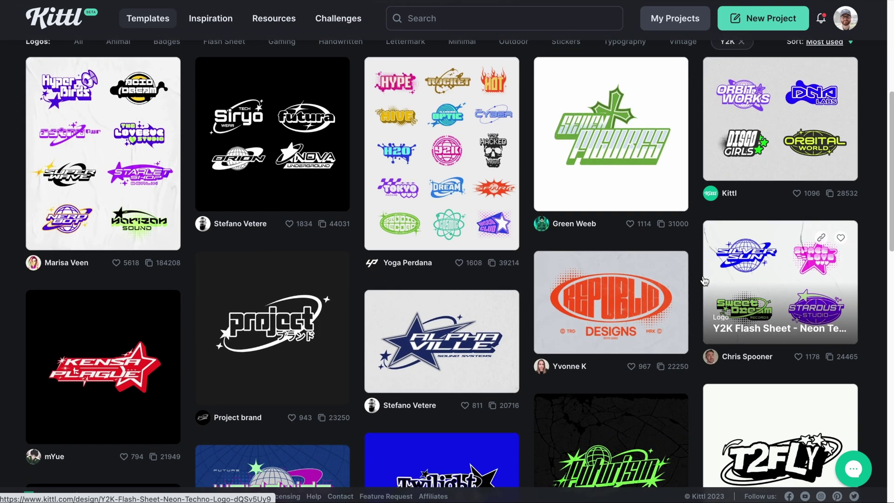
pyautogui.scroll(-3, 704, 280)
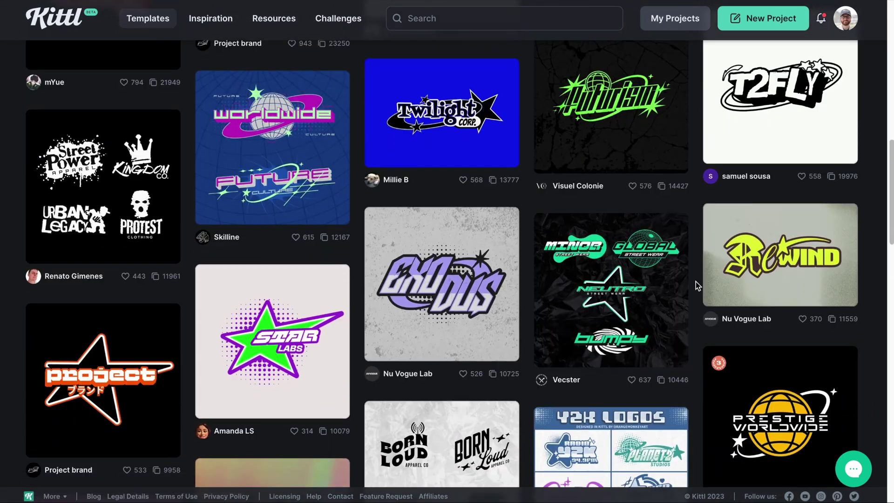
pyautogui.scroll(-14, 644, 291)
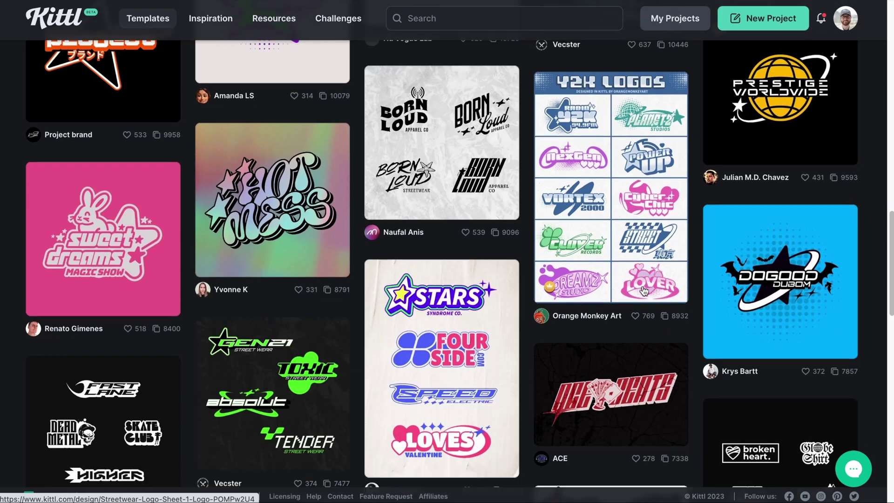
pyautogui.scroll(-8, 644, 291)
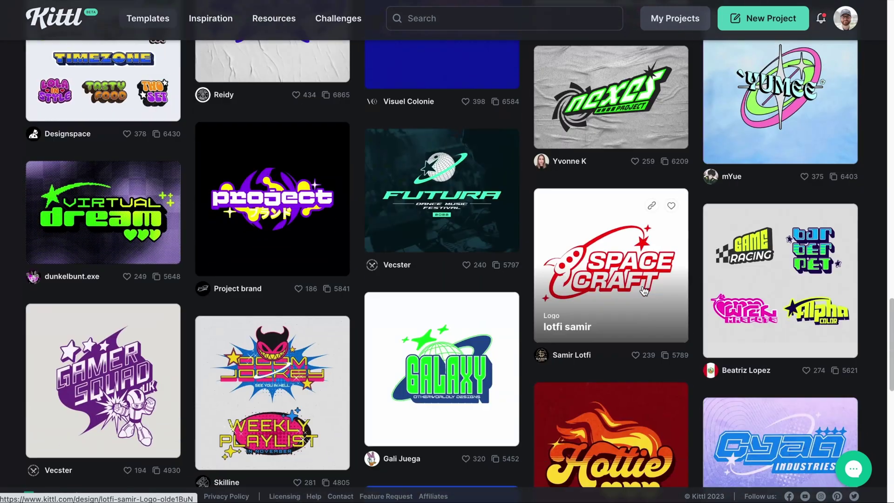
pyautogui.scroll(20, 643, 291)
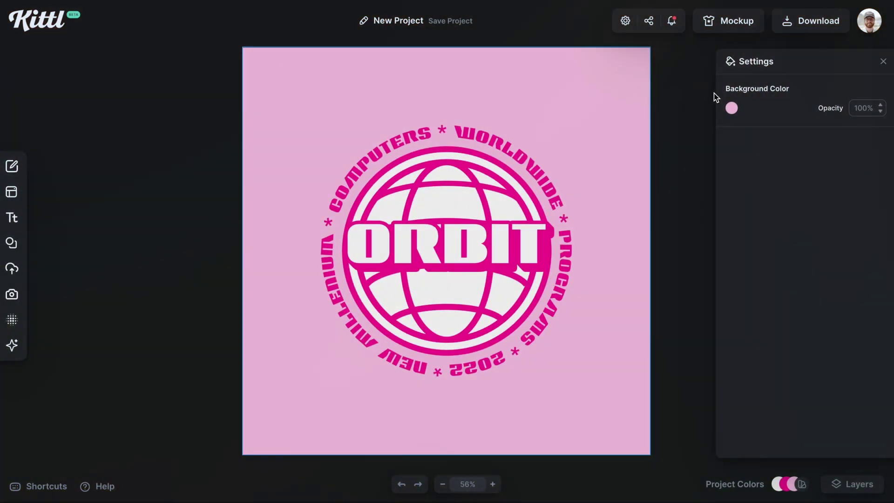
# Step: Hide the pink background layer and scale the Y2K ORBIT badge group up
pyautogui.click(838, 485)
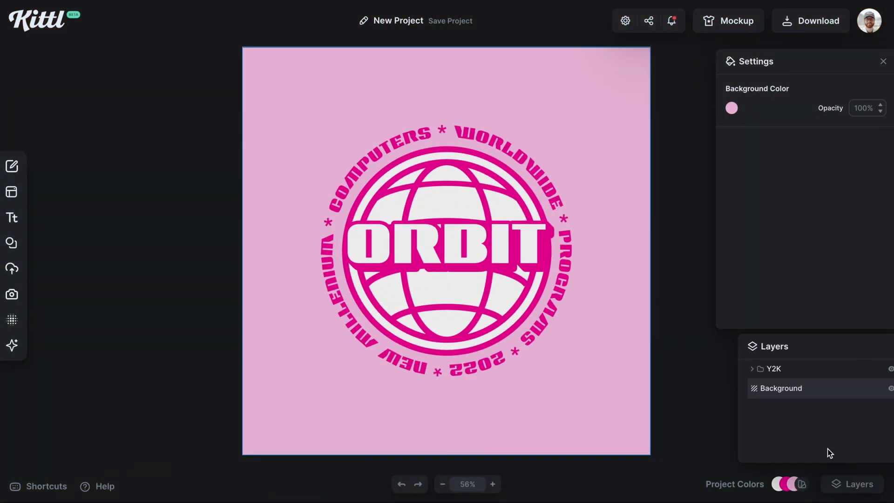
pyautogui.click(868, 388)
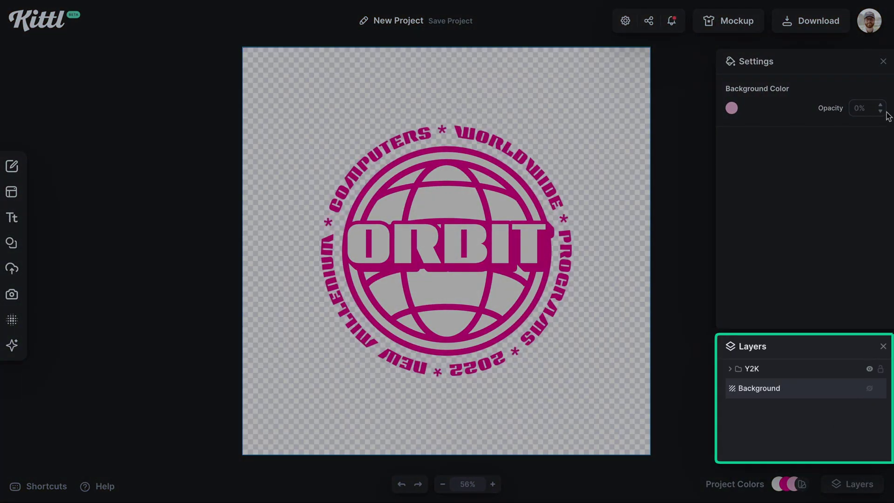
pyautogui.click(564, 145)
pyautogui.moveTo(571, 125); pyautogui.dragTo(613, 72)
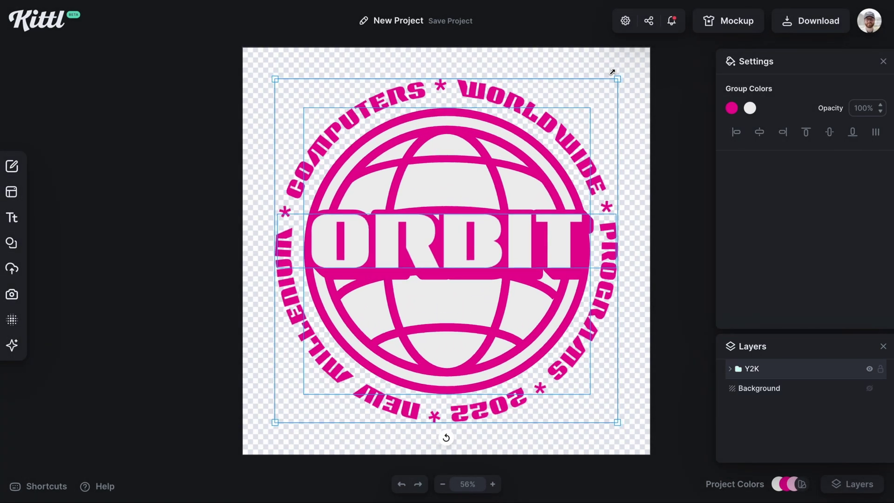
pyautogui.click(641, 105)
pyautogui.click(745, 27)
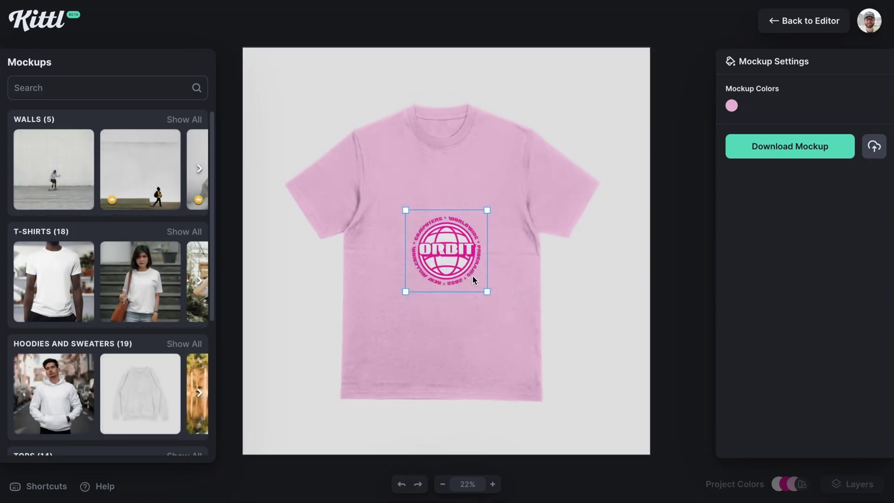
# Step: Shrink the ORBIT badge to a small chest print on the pink T-shirt mockup
pyautogui.moveTo(488, 292); pyautogui.dragTo(464, 264)
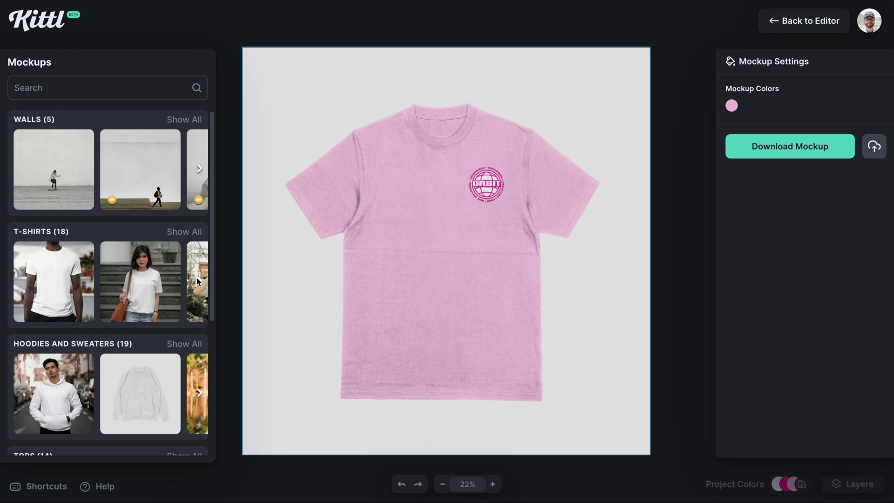
pyautogui.click(95, 280)
pyautogui.scroll(-1, 97, 281)
pyautogui.scroll(-5, 97, 282)
pyautogui.hscroll(3, 96, 230)
# Step: Switch to the grey hoodie mockup, nudge the logo right, and make the hoodie dark grey (3f3f3f)
pyautogui.click(96, 230)
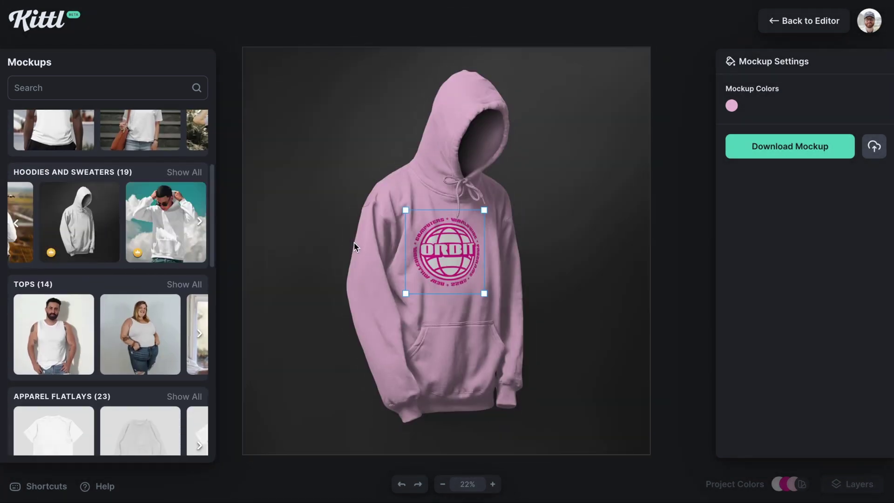
pyautogui.moveTo(442, 263); pyautogui.dragTo(468, 262)
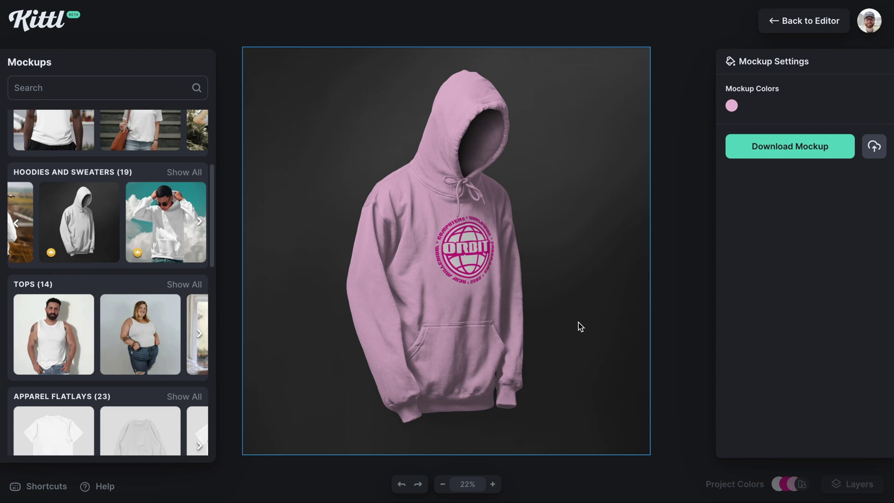
pyautogui.click(731, 106)
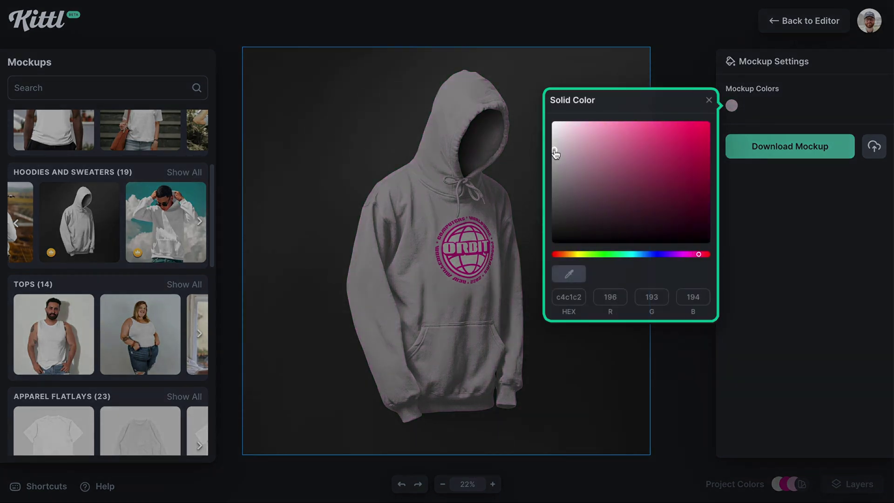
pyautogui.moveTo(555, 154)
pyautogui.mouseDown()
pyautogui.moveTo(553, 144)
pyautogui.moveTo(550, 217)
pyautogui.mouseUp()
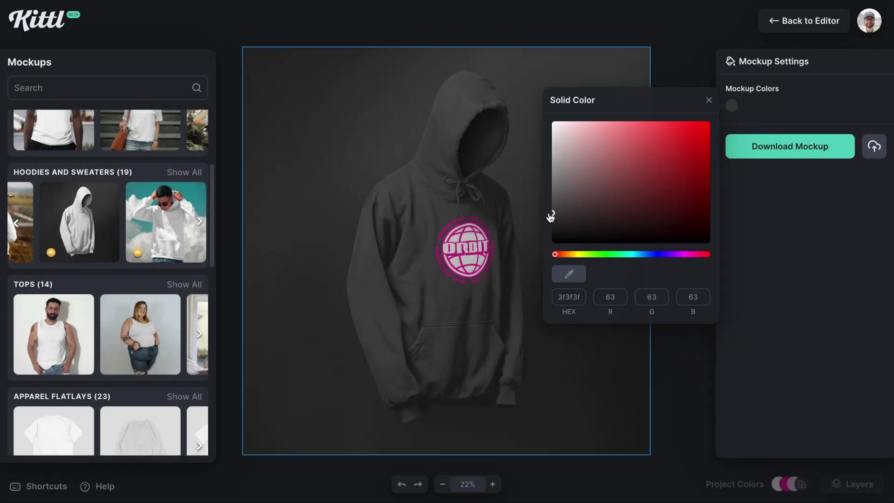
pyautogui.click(509, 131)
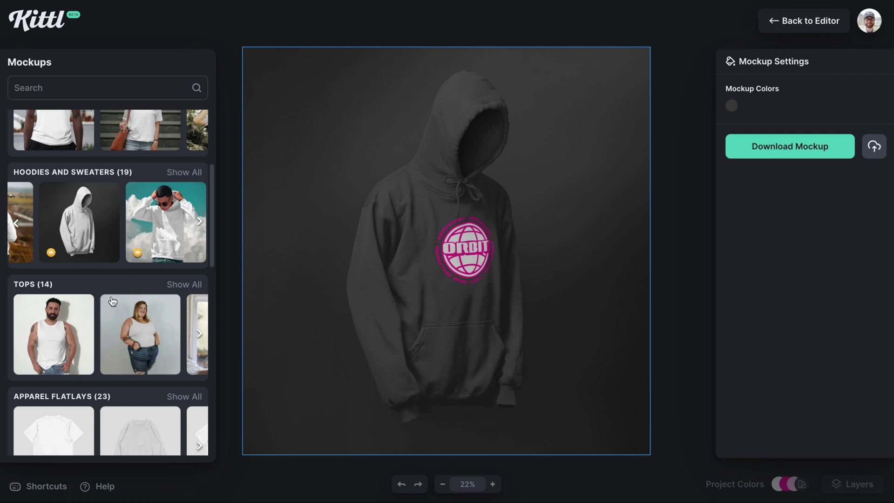
pyautogui.scroll(-4, 114, 299)
pyautogui.hscroll(3, 116, 169)
pyautogui.hscroll(3, 146, 282)
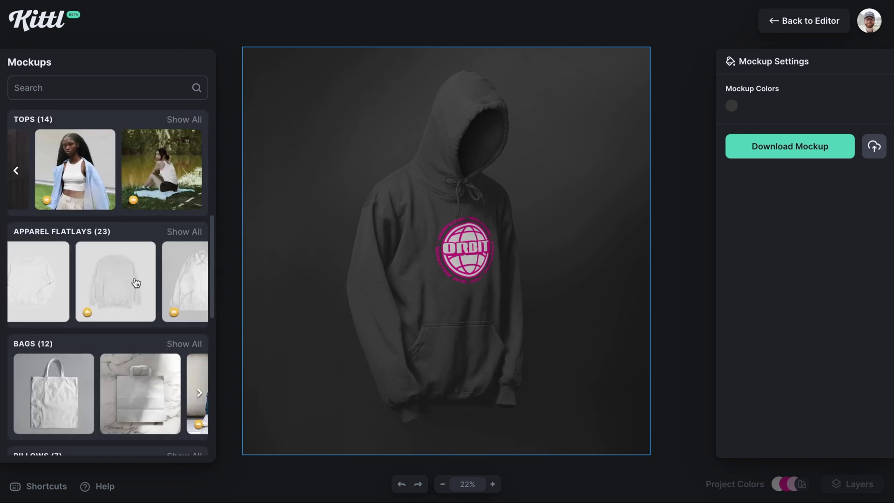
# Step: Switch to the sweatshirt flatlay mockup, then move the ORBIT design up and enlarge it
pyautogui.click(127, 282)
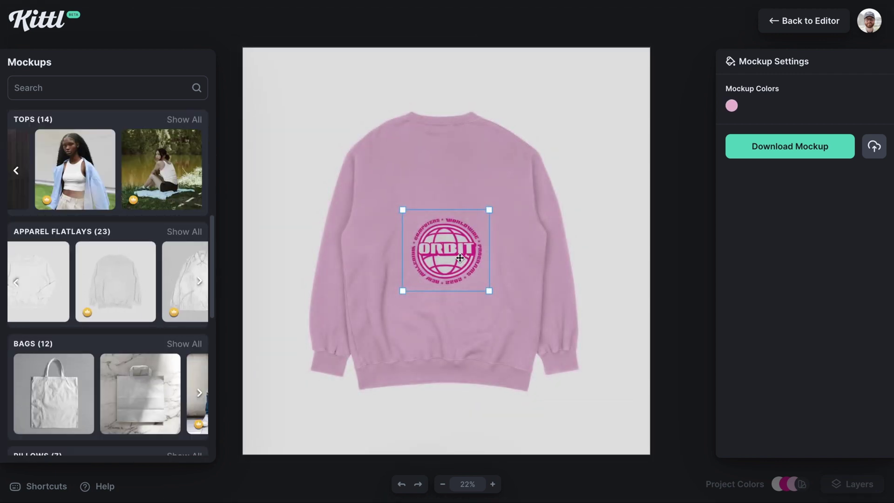
pyautogui.moveTo(458, 256); pyautogui.dragTo(458, 204)
pyautogui.moveTo(492, 160); pyautogui.dragTo(510, 138)
pyautogui.moveTo(453, 212); pyautogui.dragTo(453, 209)
# Step: Set the sweatshirt colour to dark grey (434343) and download the mockup
pyautogui.click(732, 106)
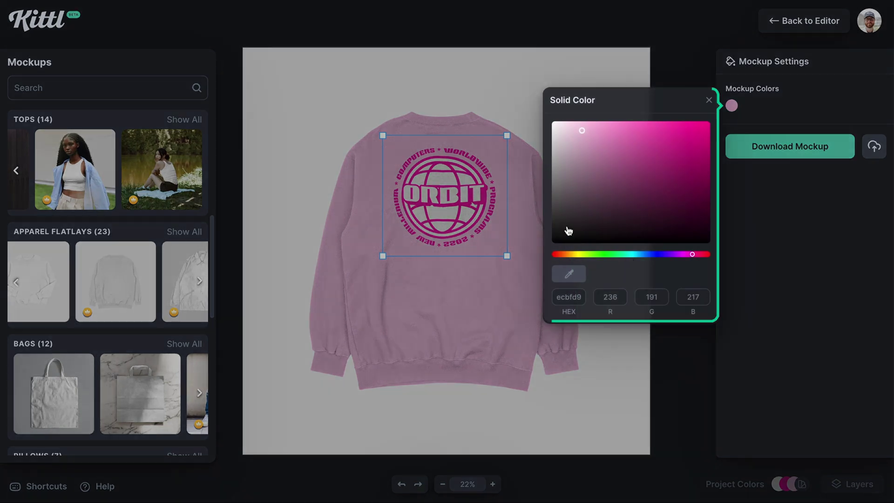
pyautogui.moveTo(568, 231); pyautogui.dragTo(551, 217)
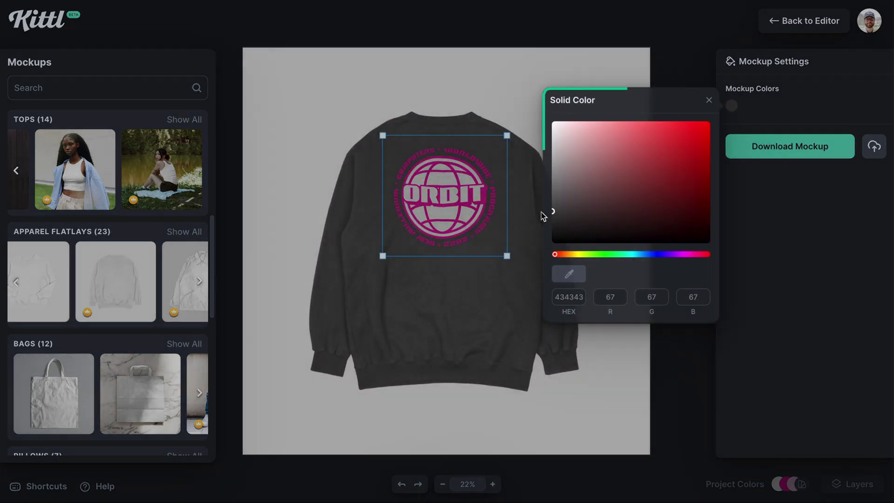
pyautogui.click(543, 210)
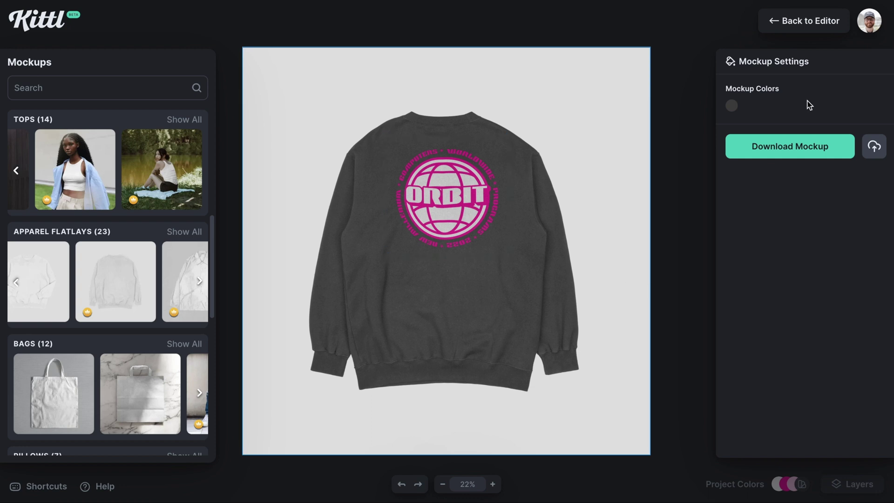
pyautogui.click(797, 157)
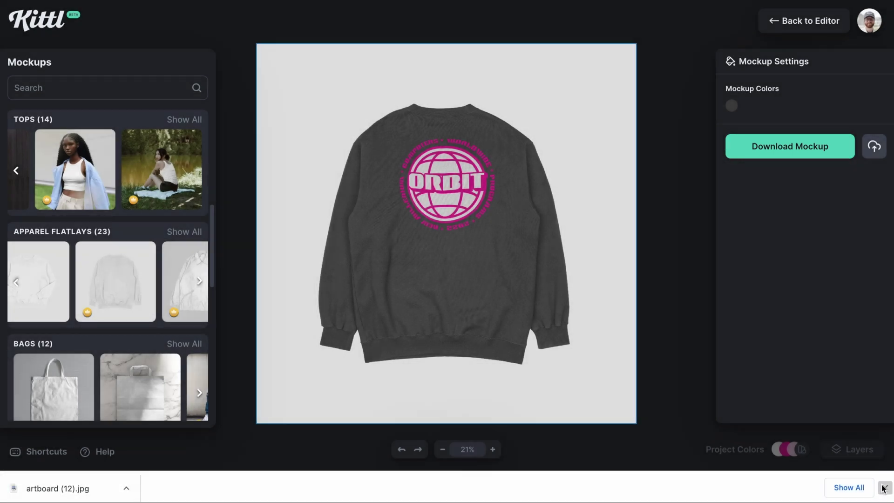
# Step: Dismiss the browser's download notice once artboard (12).jpg has finished
pyautogui.click(885, 487)
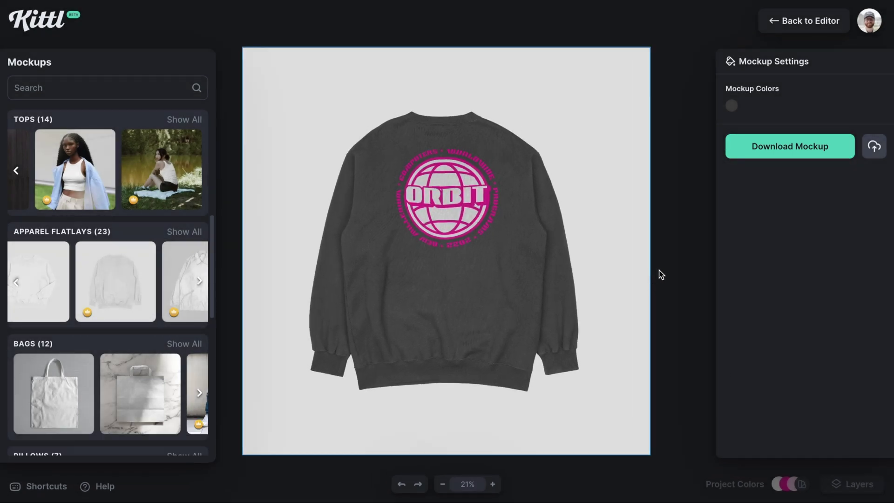